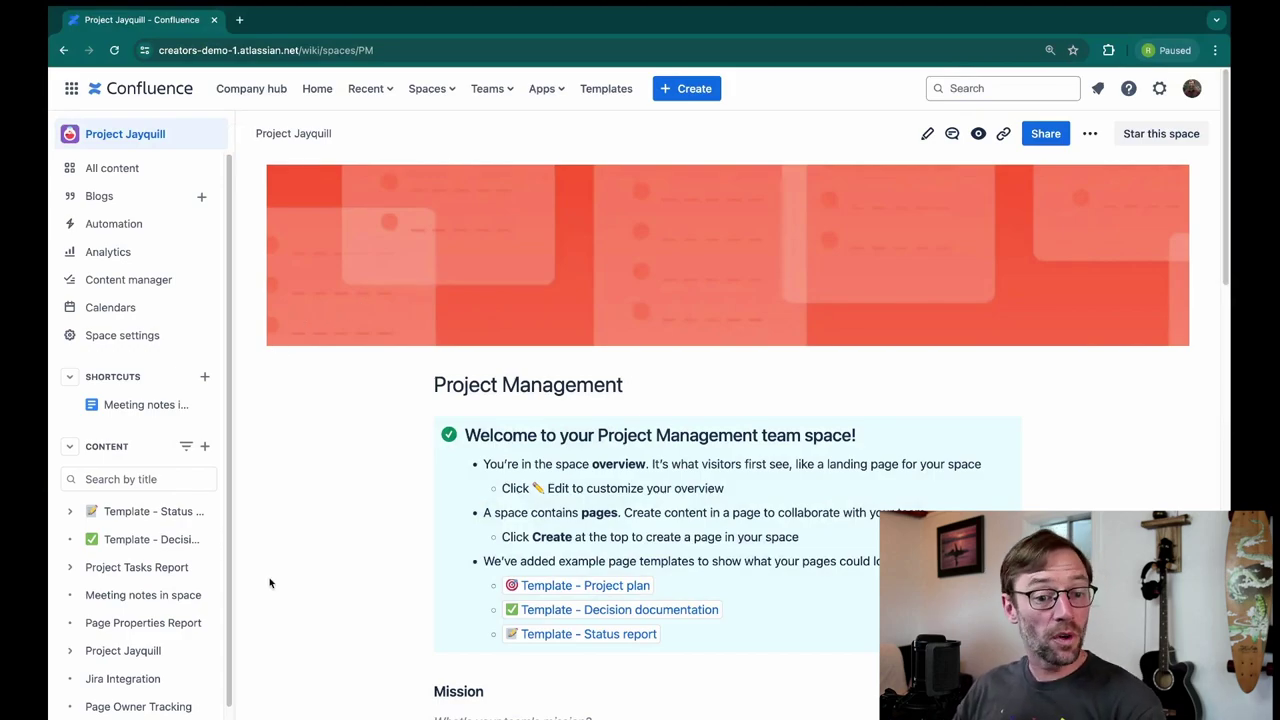
# Open the Project Tasks Report page and review its project, assigned-to-me and completed task tables.
pyautogui.click(137, 567)
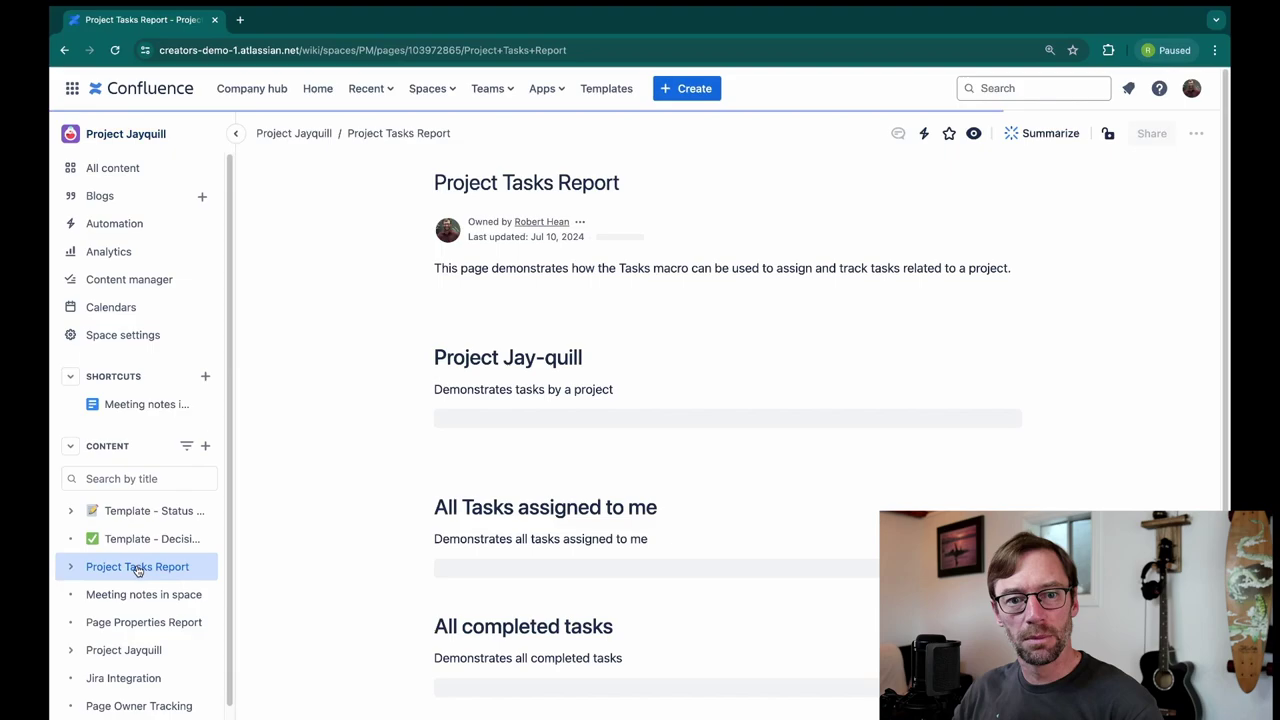
pyautogui.scroll(-2, 358, 438)
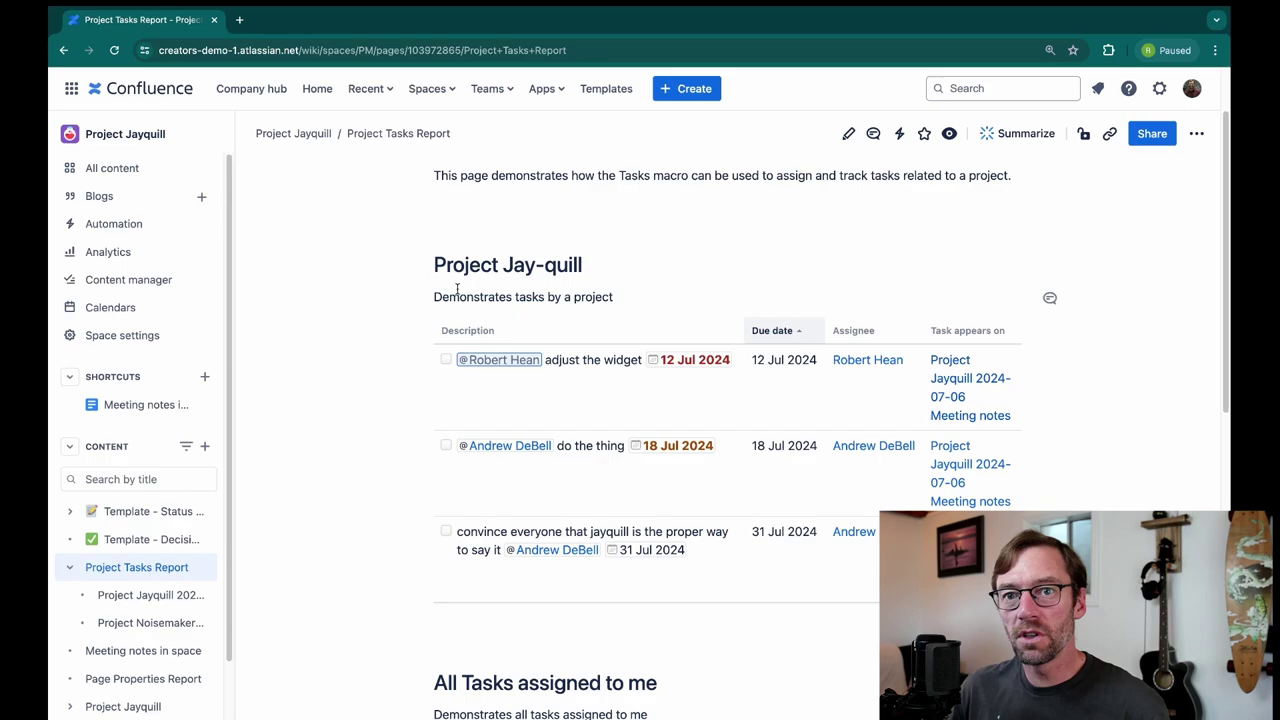
pyautogui.moveTo(432, 296); pyautogui.dragTo(546, 500)
pyautogui.click(363, 405)
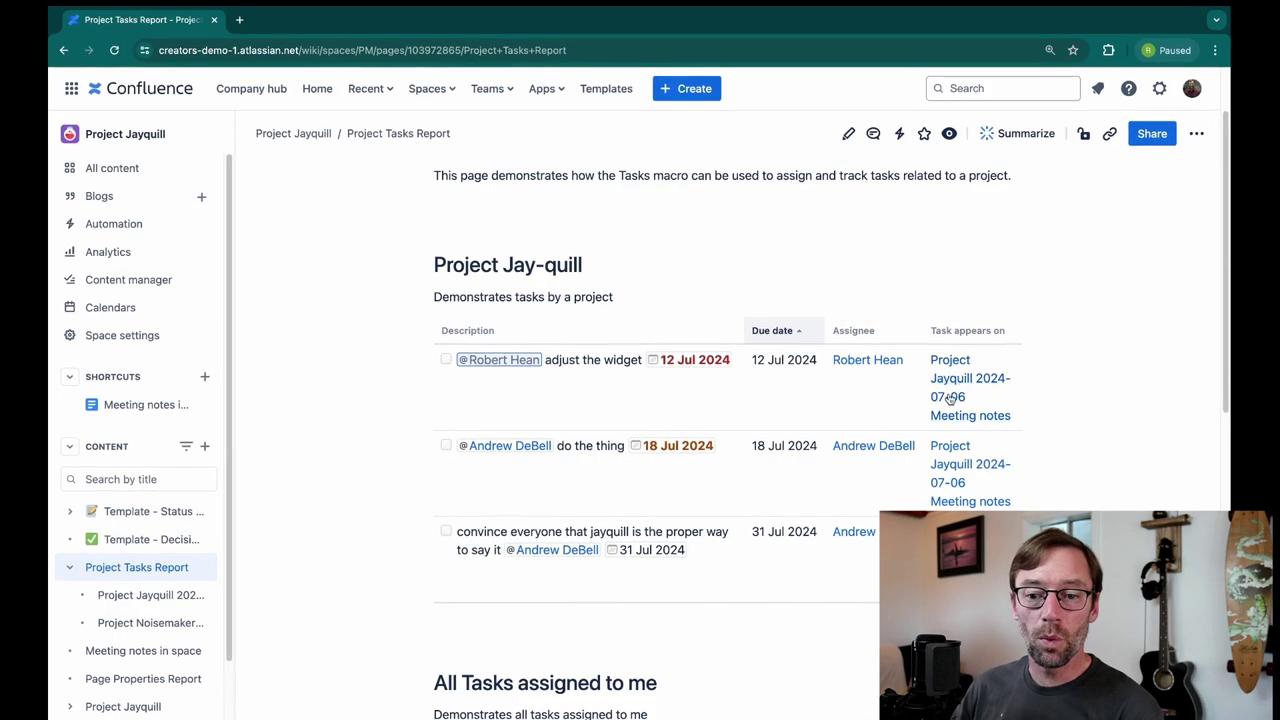
pyautogui.scroll(-5, 948, 398)
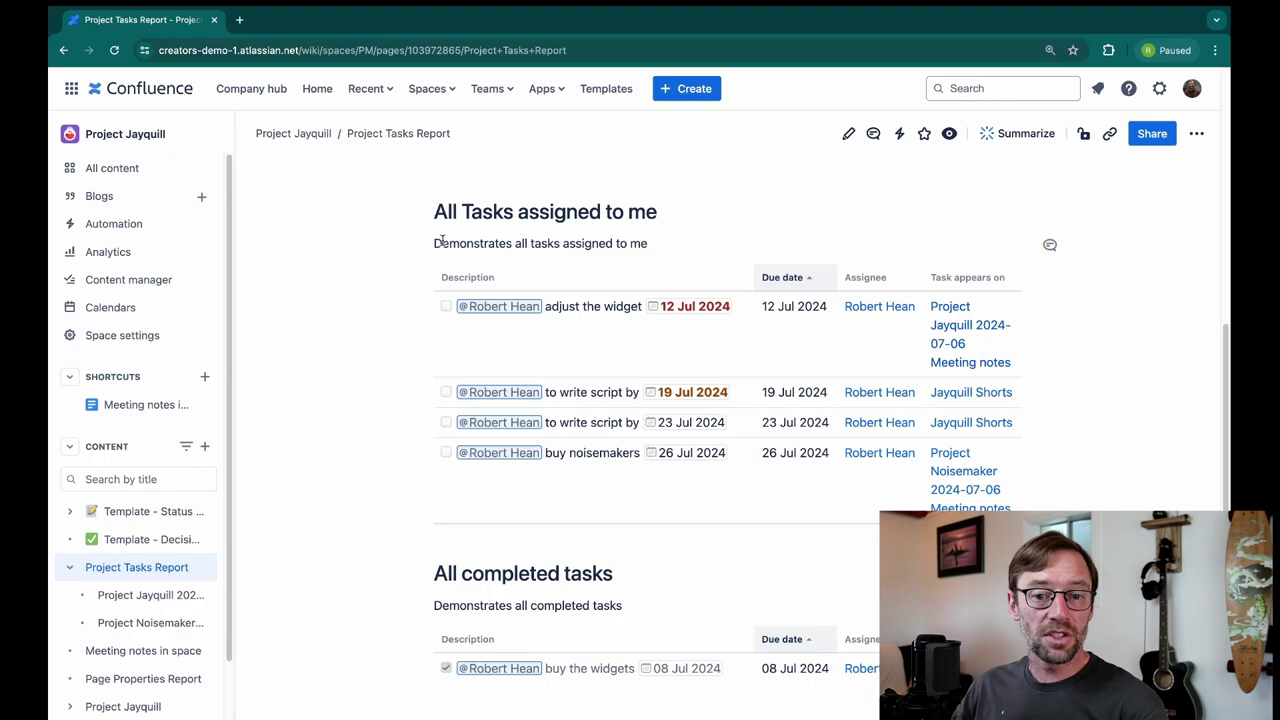
pyautogui.moveTo(441, 241); pyautogui.dragTo(577, 232)
pyautogui.click(309, 297)
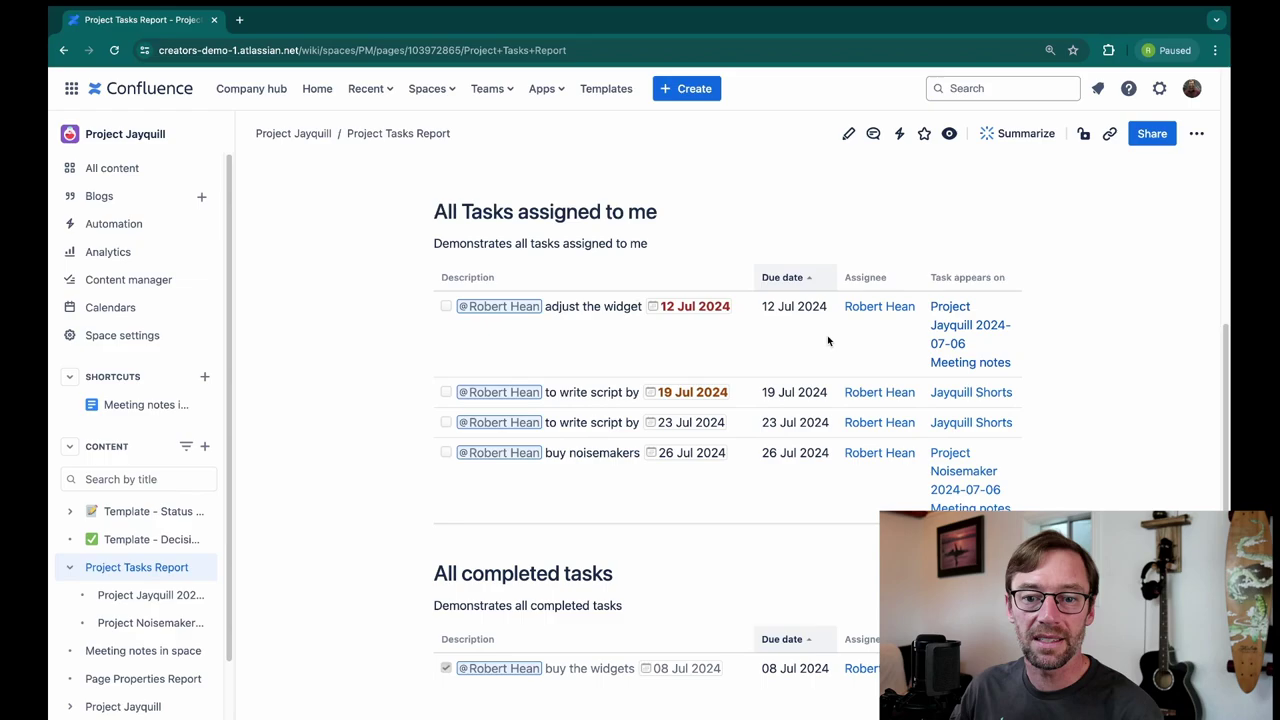
pyautogui.scroll(-3, 567, 360)
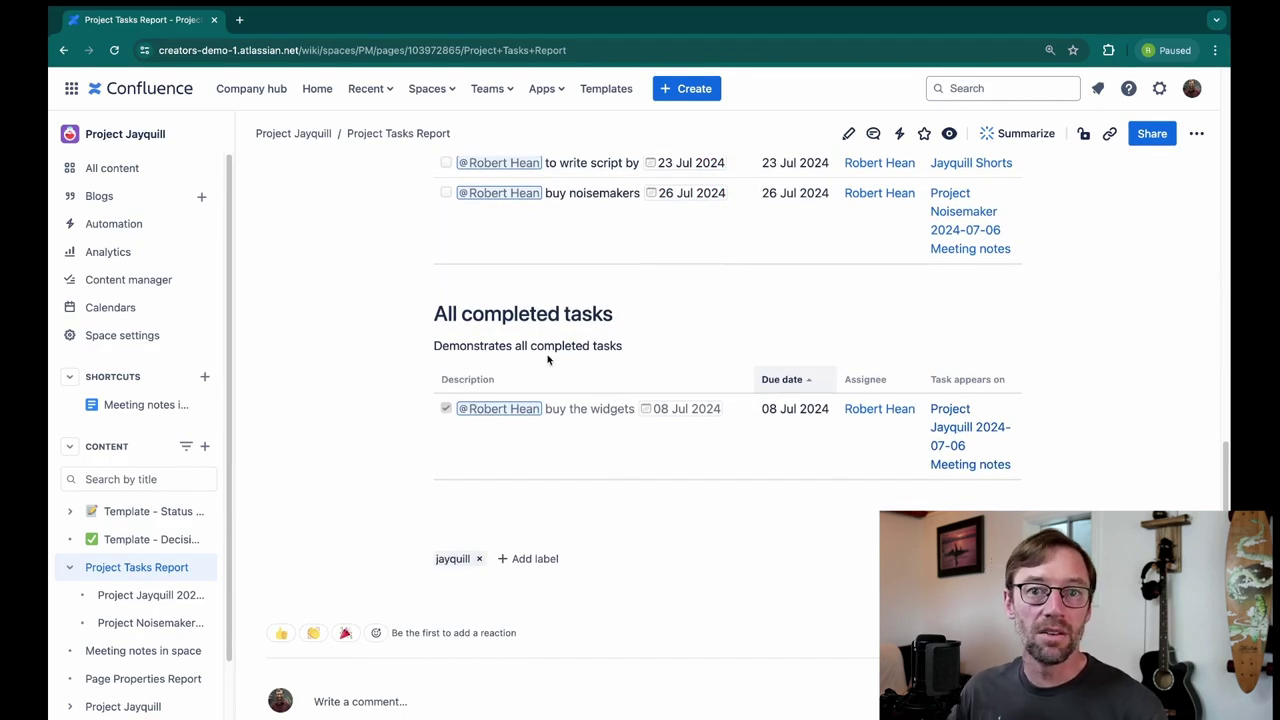
pyautogui.scroll(15, 547, 360)
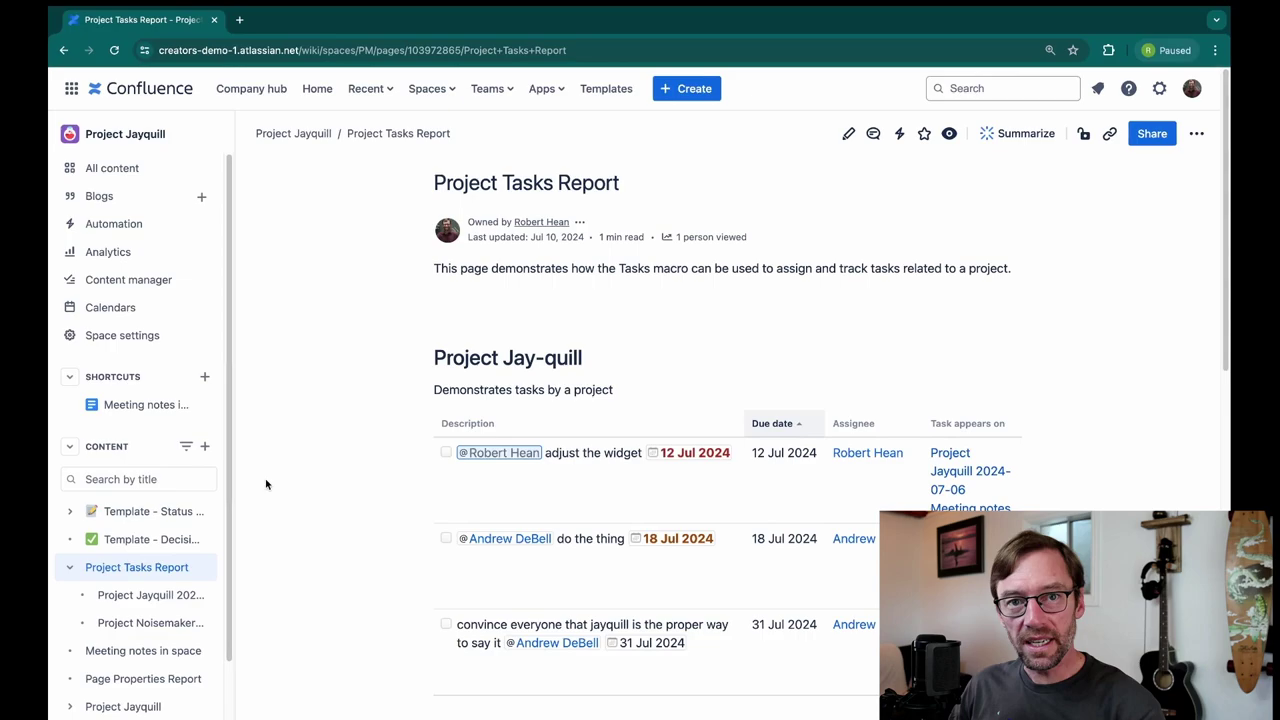
# Create a page from the Meeting notes template titled 'Project Meeting 2024-07-13 Meeting notes'.
pyautogui.click(205, 450)
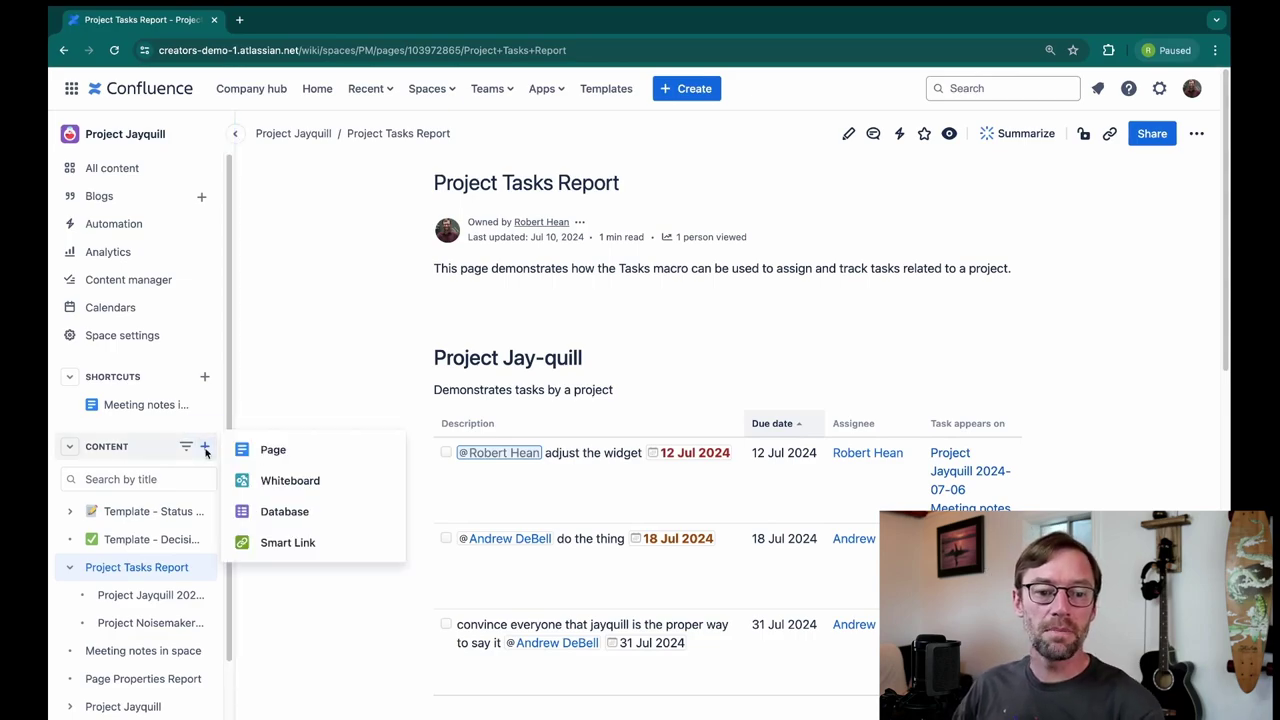
pyautogui.click(345, 452)
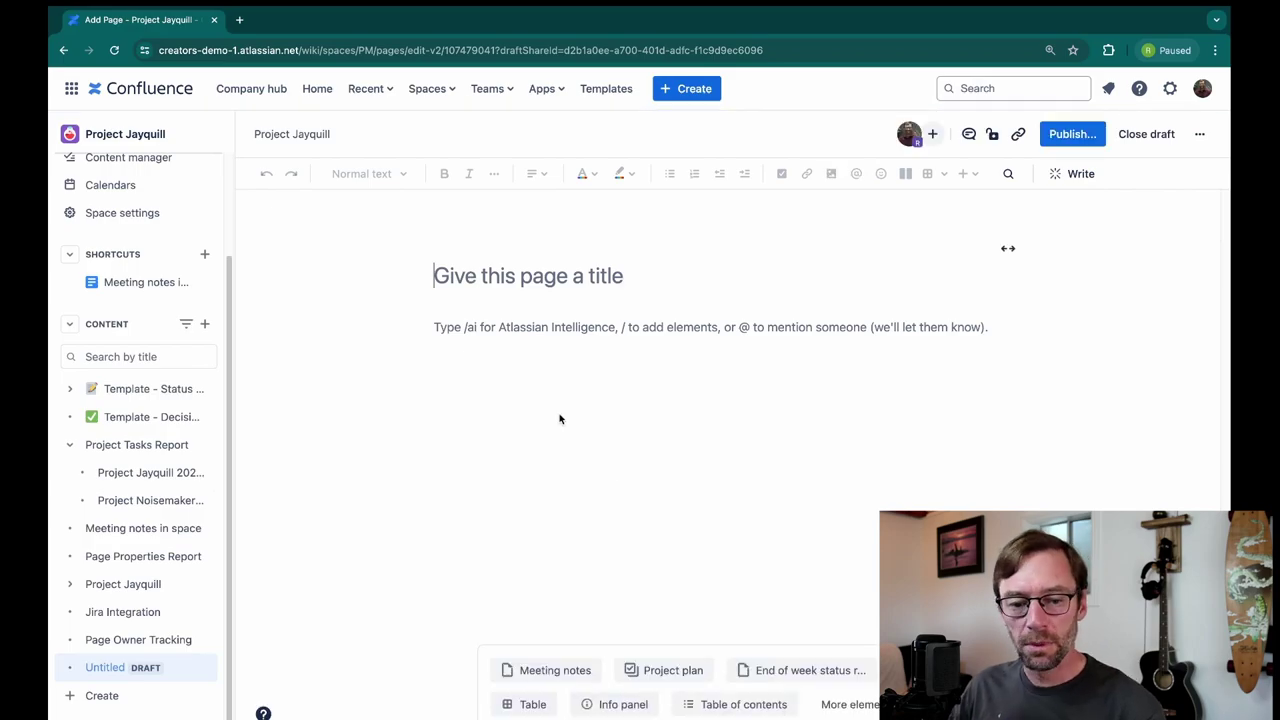
pyautogui.click(575, 670)
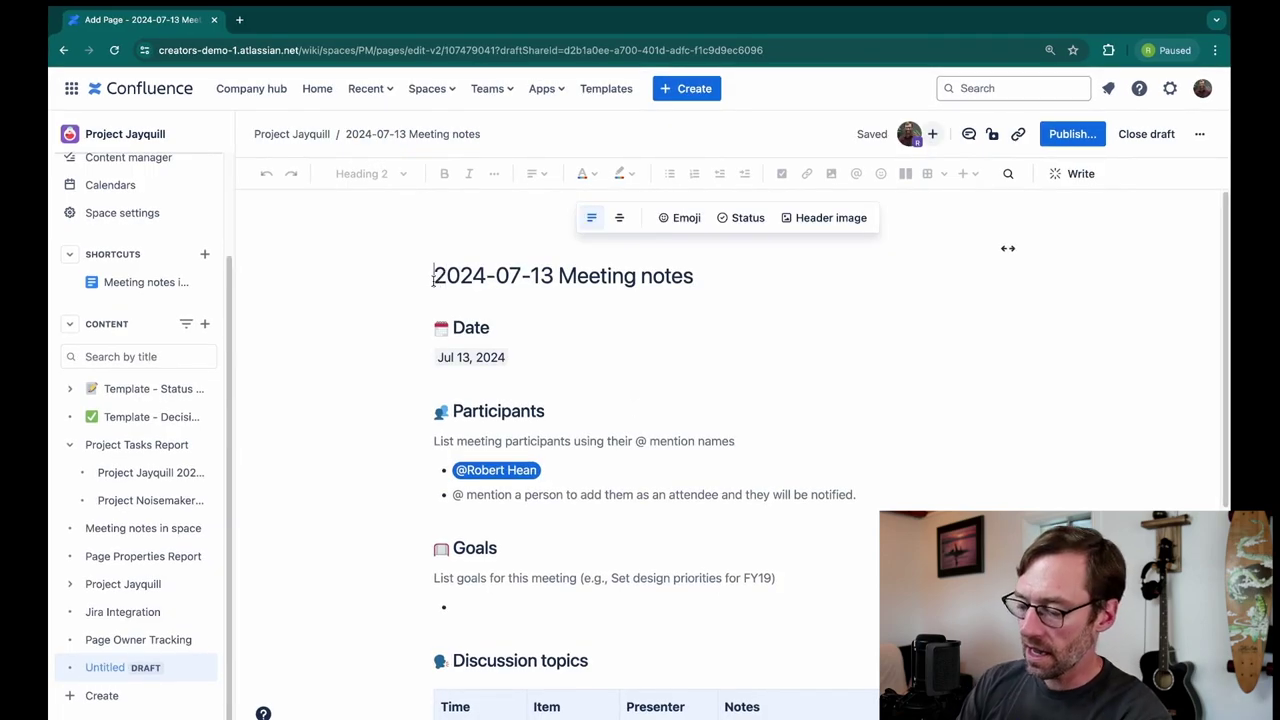
pyautogui.write('Project Meeting')
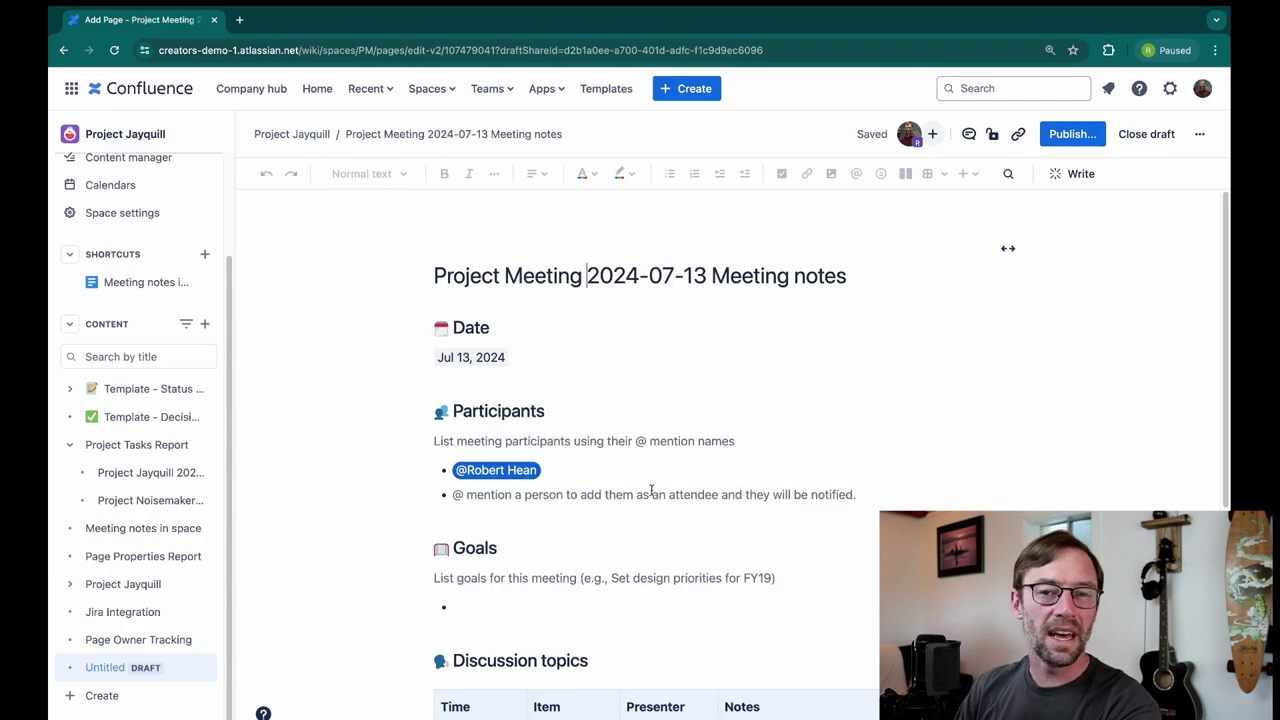
pyautogui.scroll(-5, 651, 490)
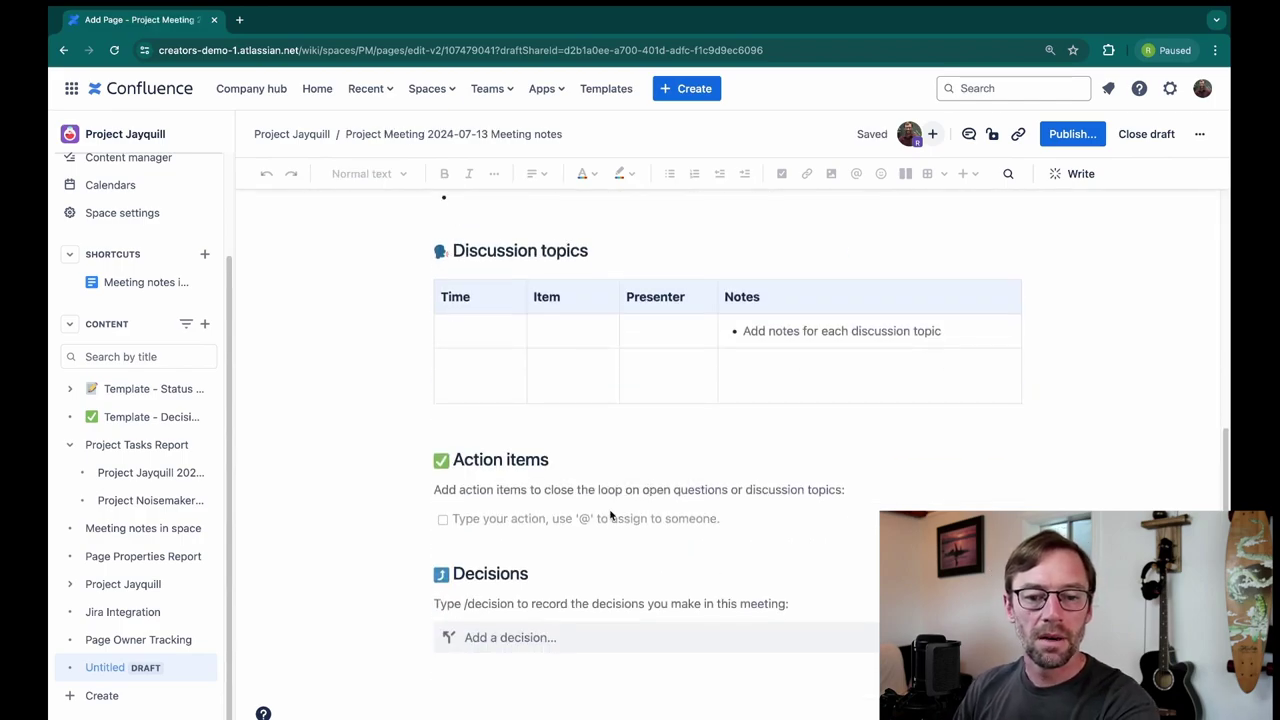
pyautogui.moveTo(452, 459); pyautogui.dragTo(484, 460)
pyautogui.click(489, 523)
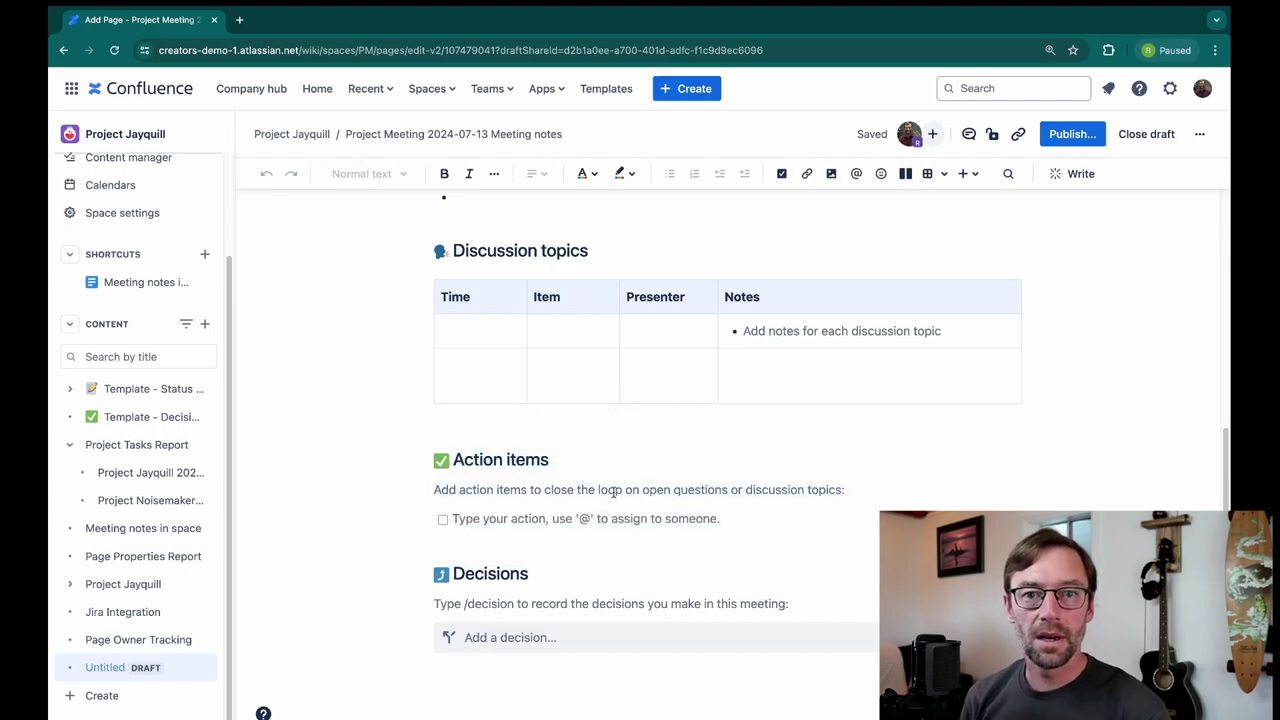
pyautogui.press('BackSpace')
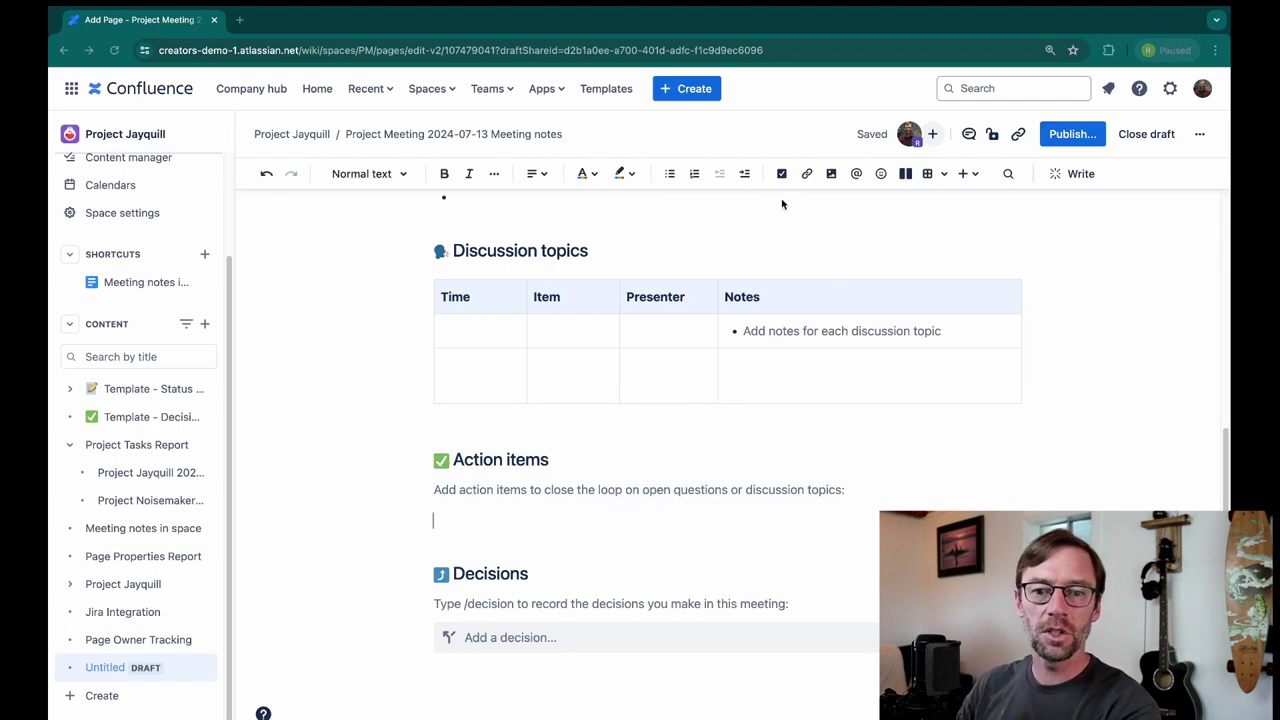
pyautogui.moveTo(784, 189); pyautogui.dragTo(784, 277)
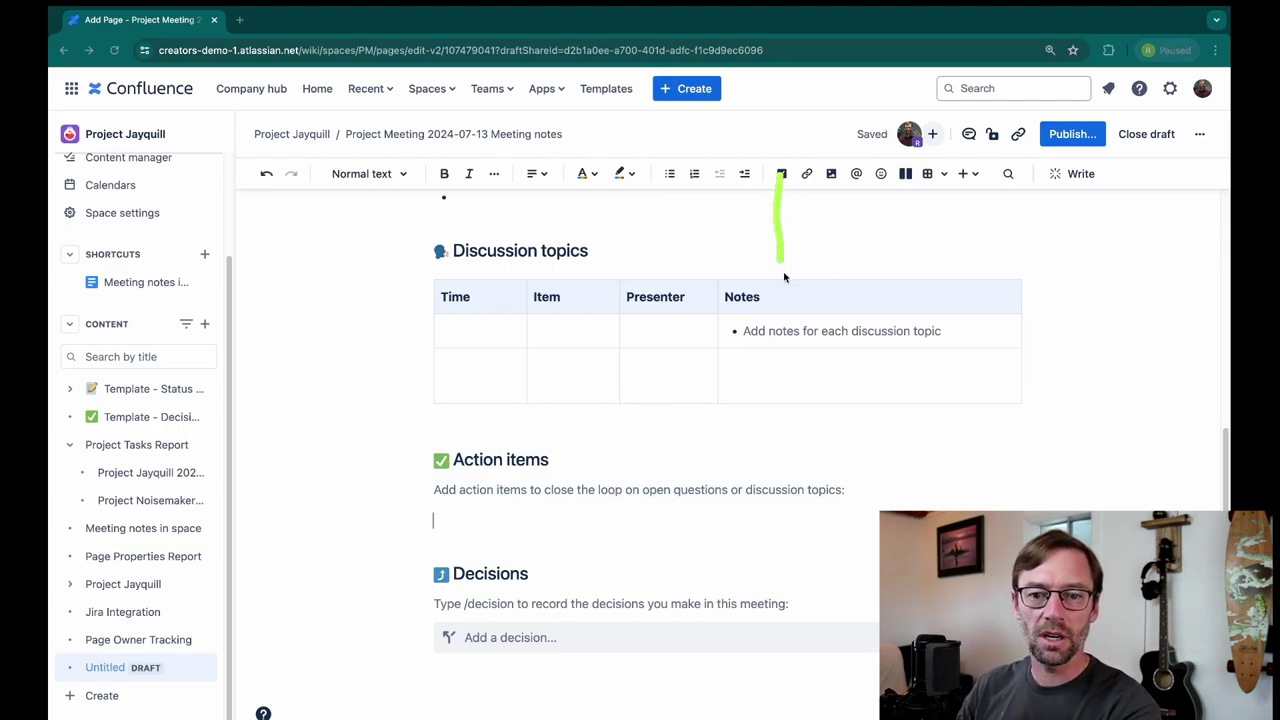
pyautogui.click(781, 173)
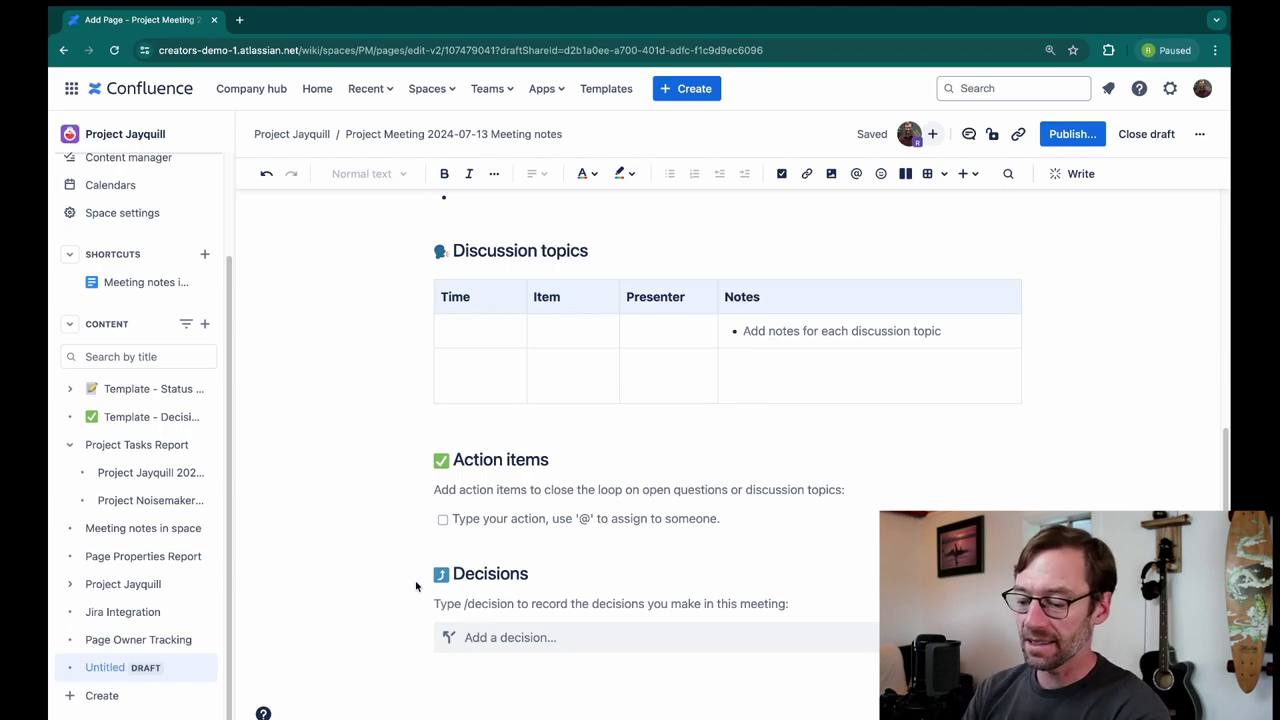
# Add the action item 'Follow up with procurement' for the assignee, due Jul 26, 2024, then a plain line.
pyautogui.write('Follow up with procurement ')
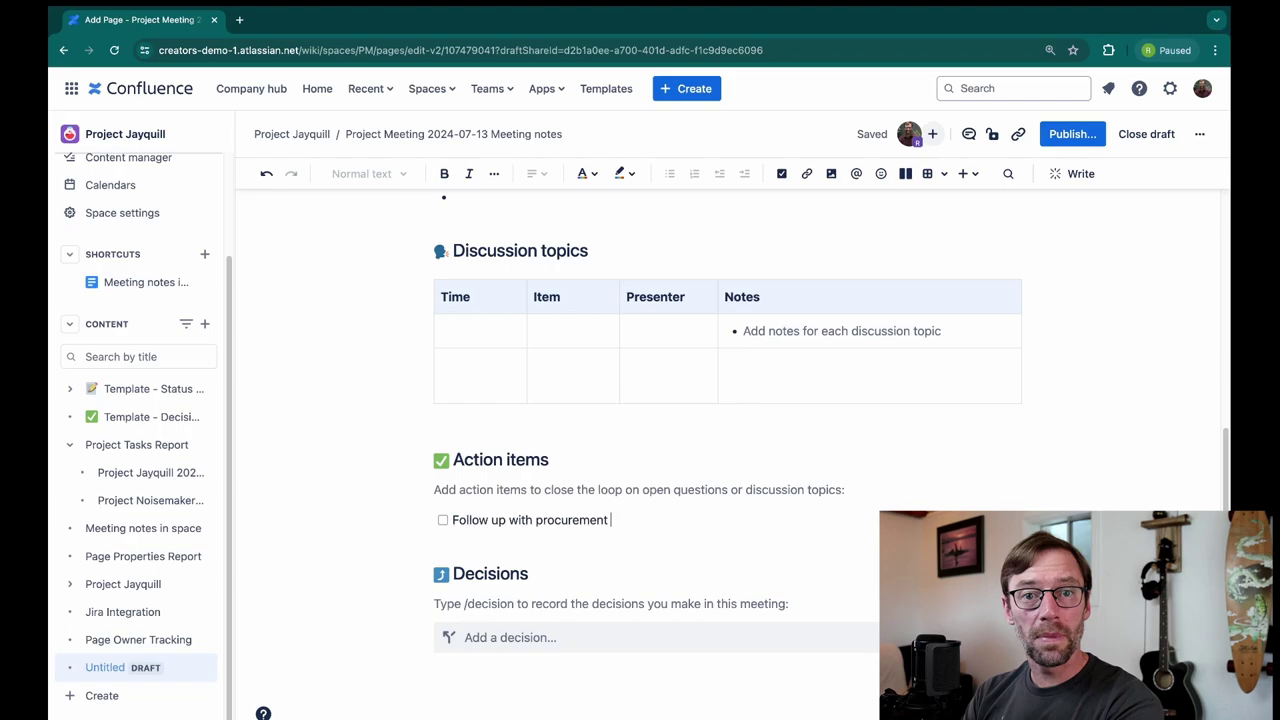
pyautogui.write('@')
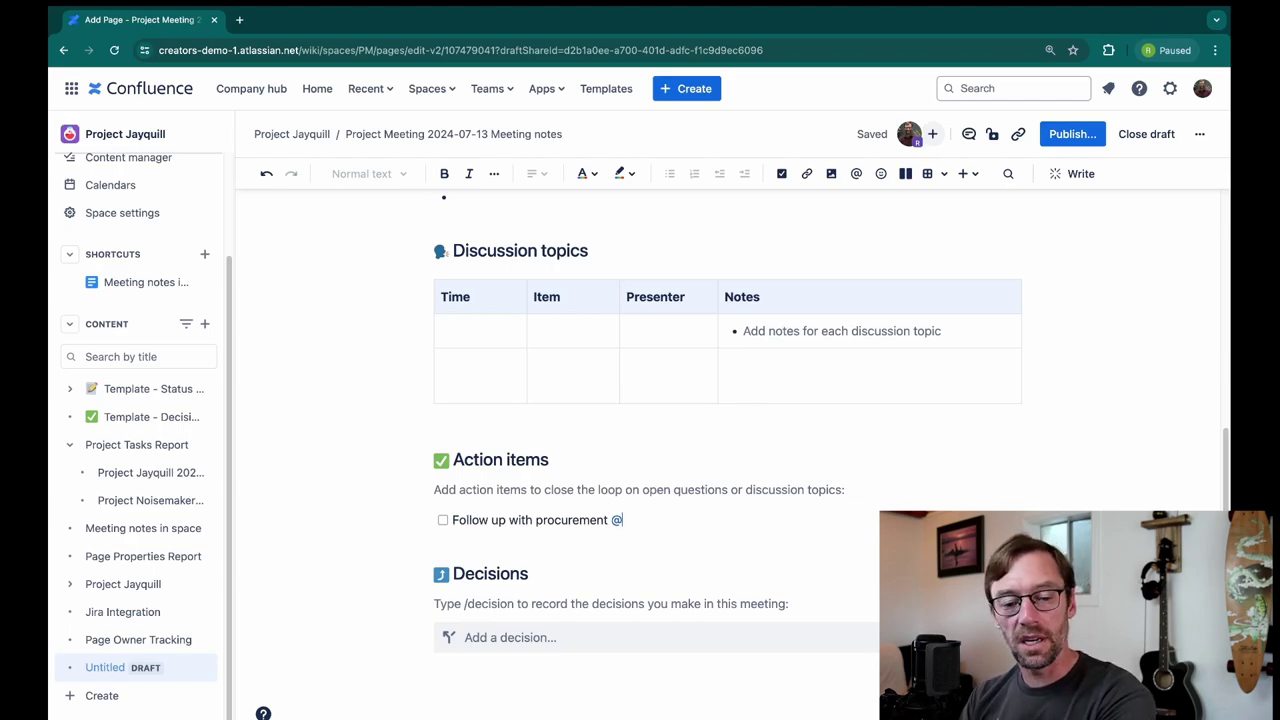
pyautogui.write('robert')
pyautogui.press('Return')
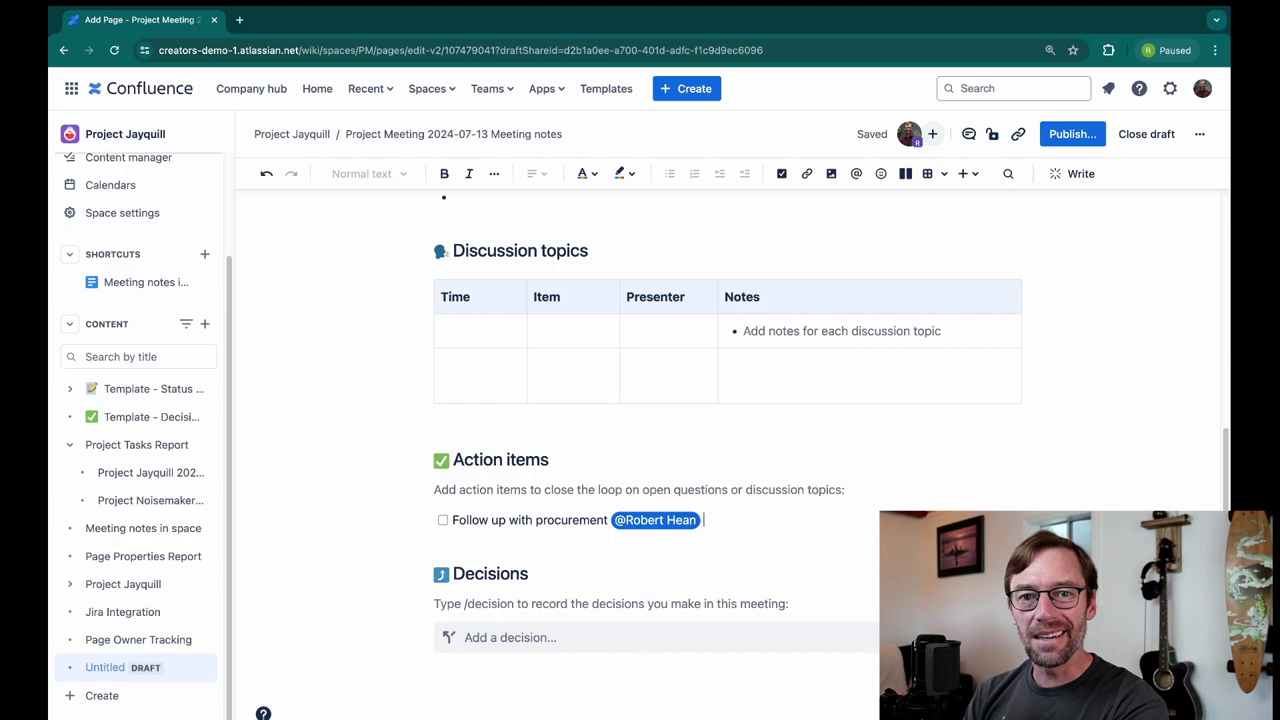
pyautogui.write('//')
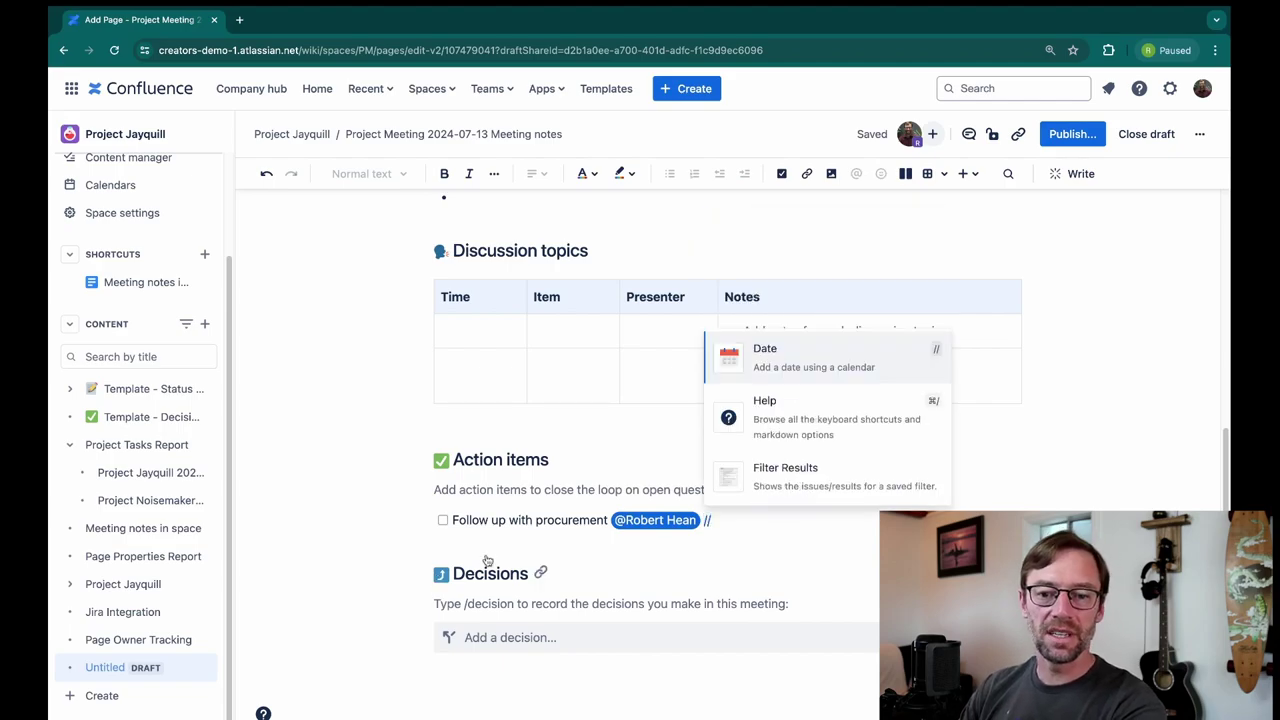
pyautogui.click(810, 365)
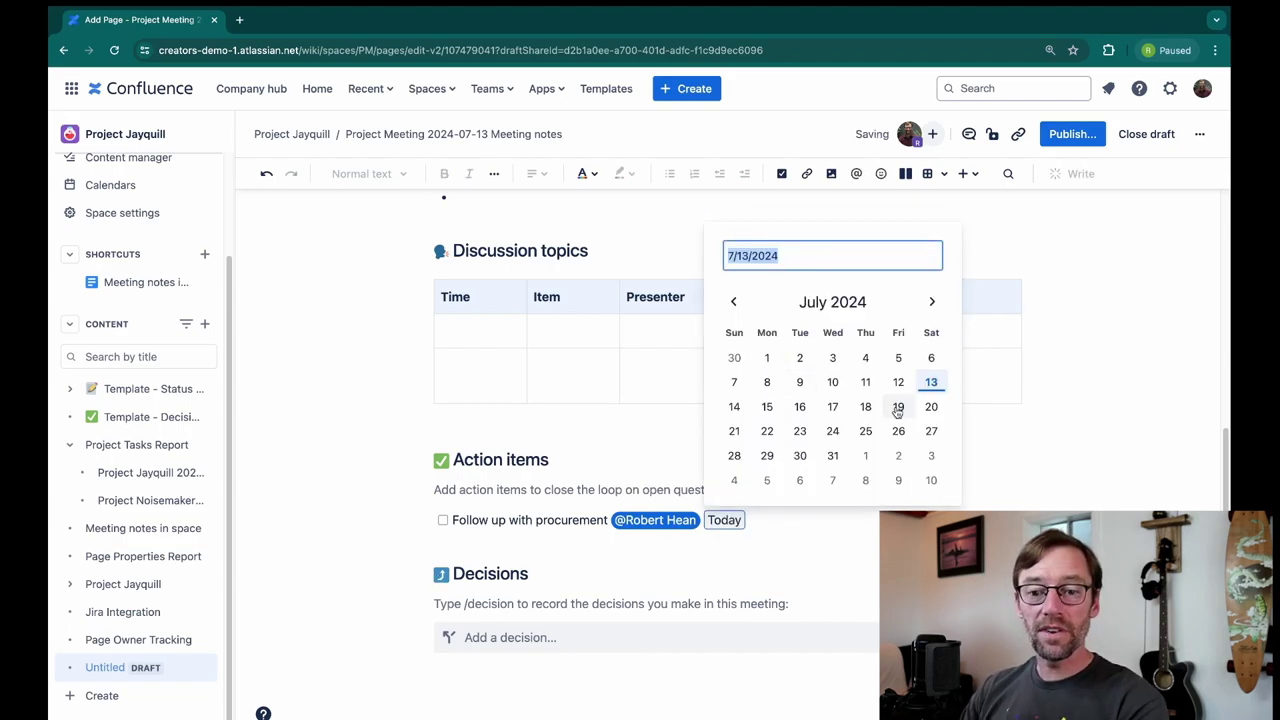
pyautogui.click(898, 430)
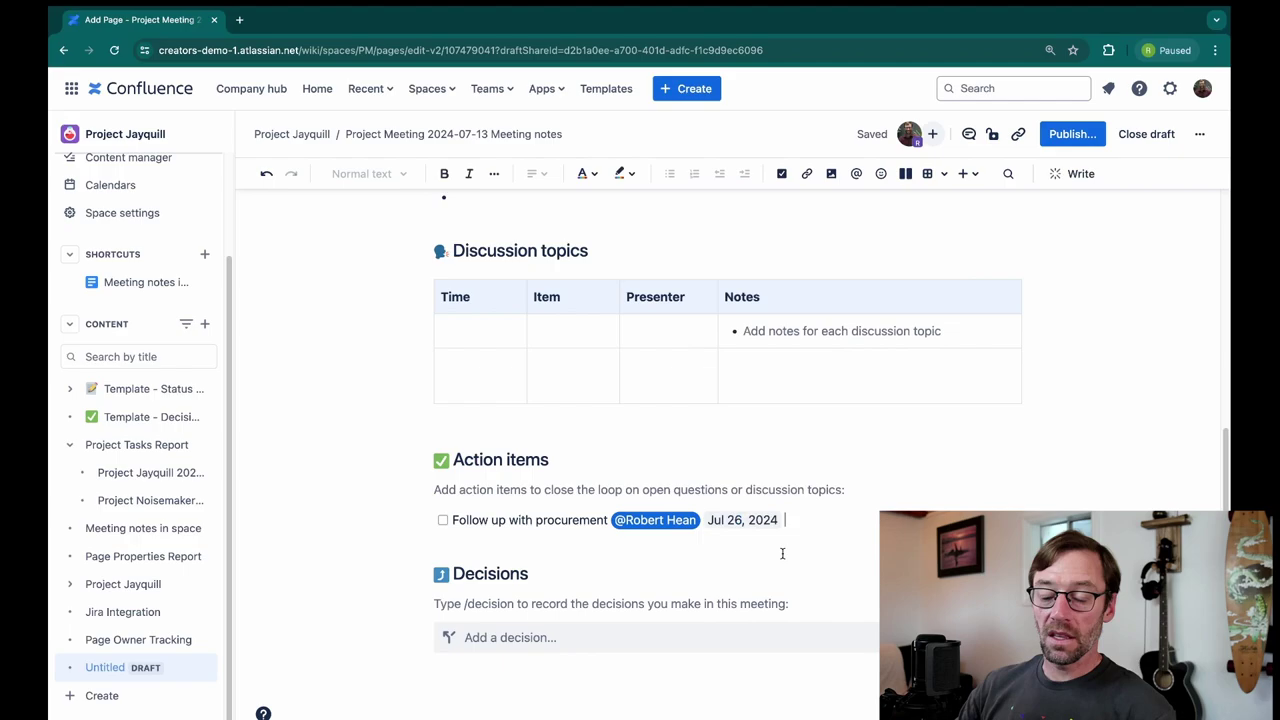
pyautogui.press('Return')
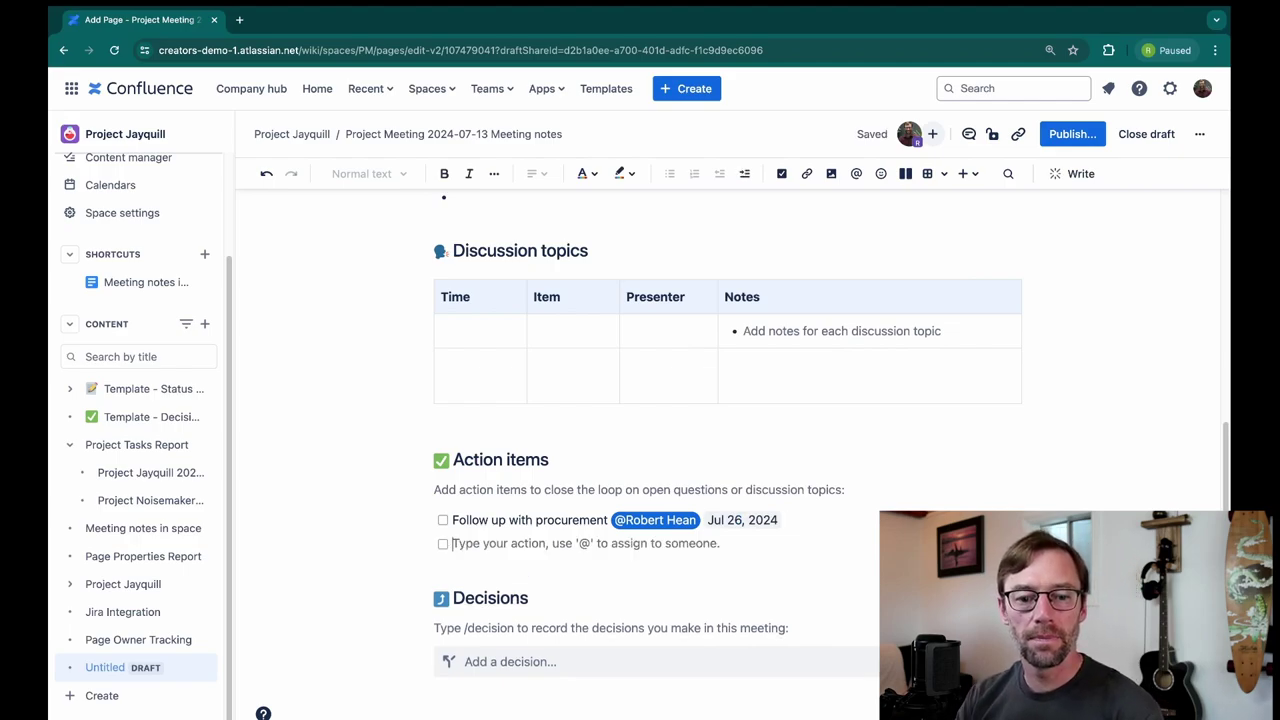
pyautogui.press('Return')
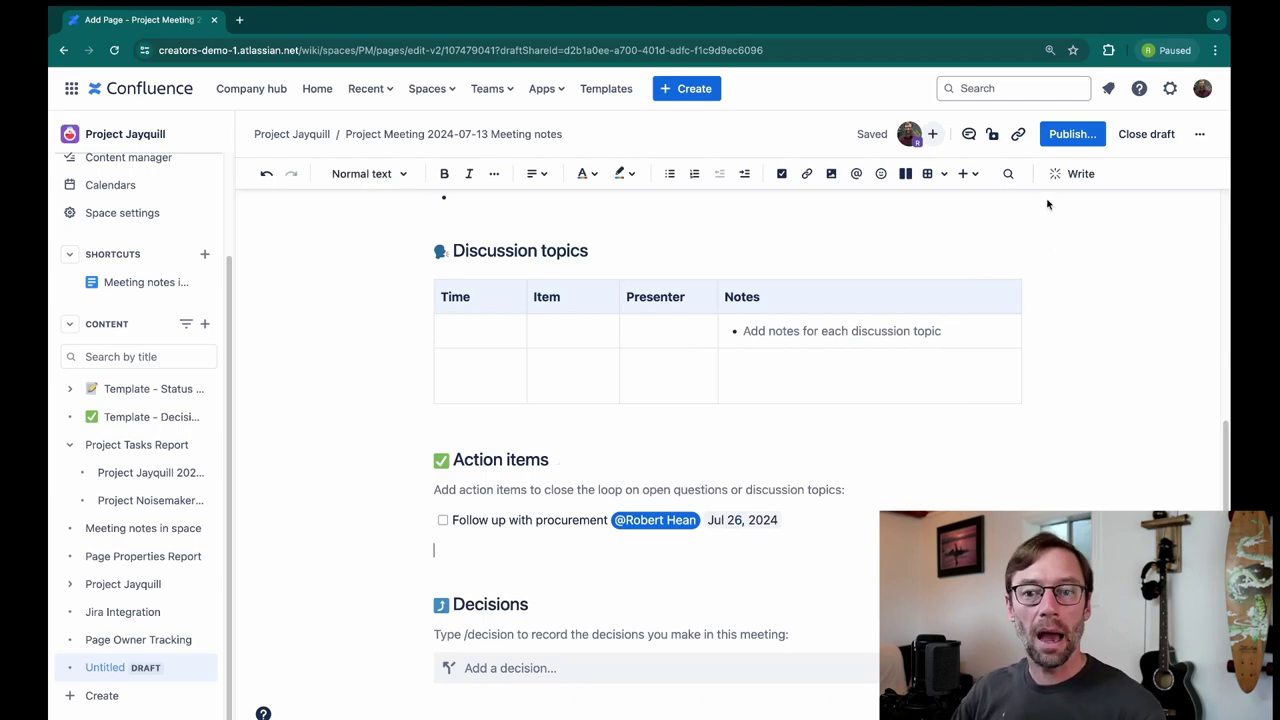
# Publish the meeting notes page and go to the Project Jayquill space overview.
pyautogui.click(1052, 135)
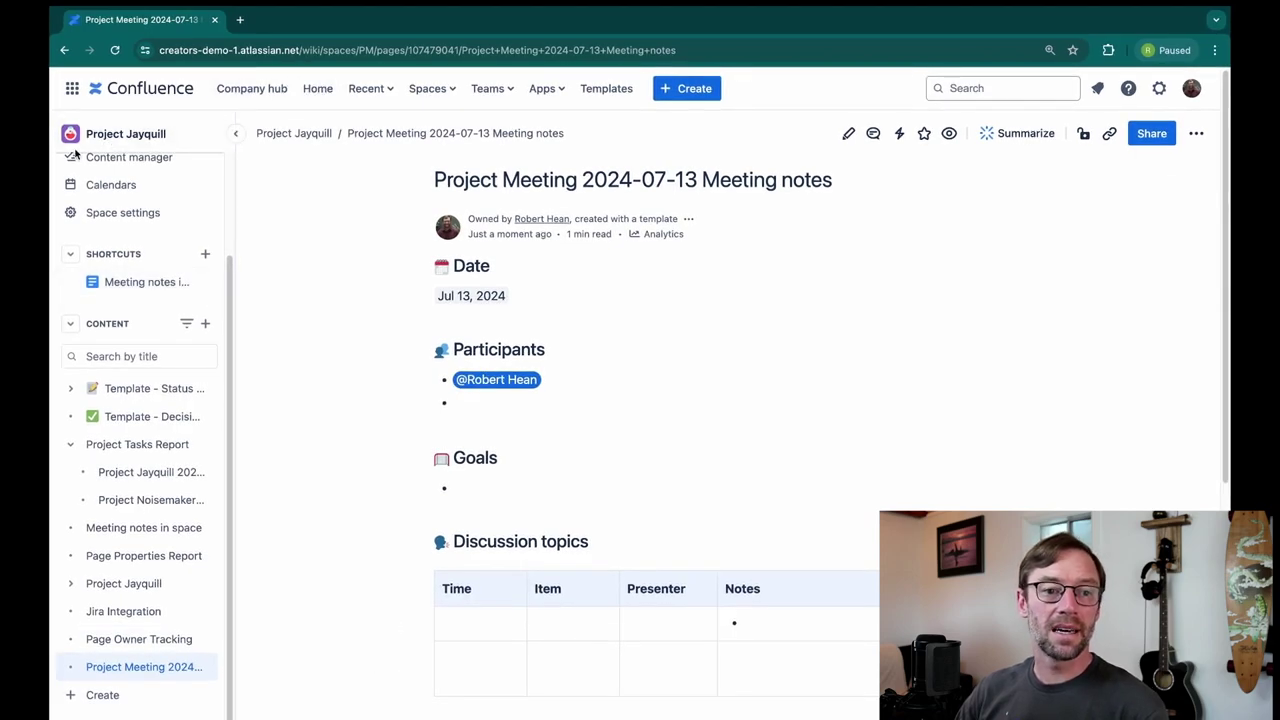
pyautogui.click(132, 133)
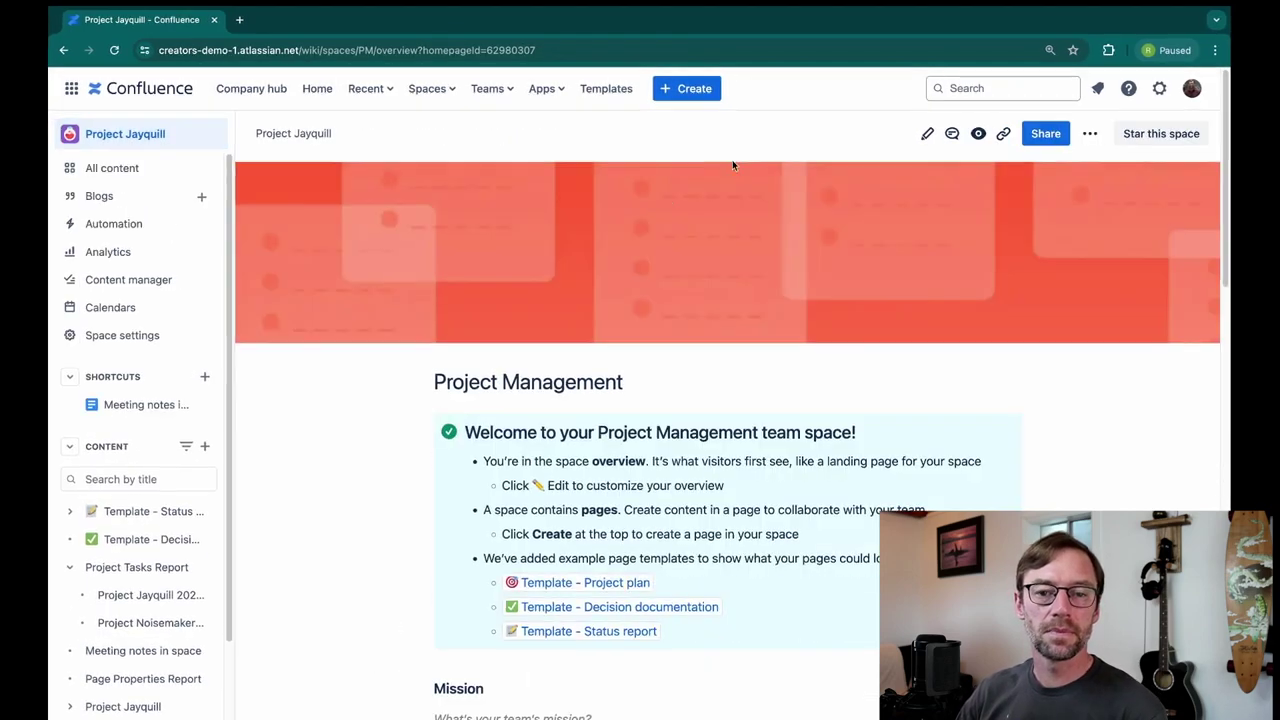
# Create a blank page titled 'Outstanding Tasks' and type /task in its body.
pyautogui.click(204, 446)
pyautogui.click(252, 449)
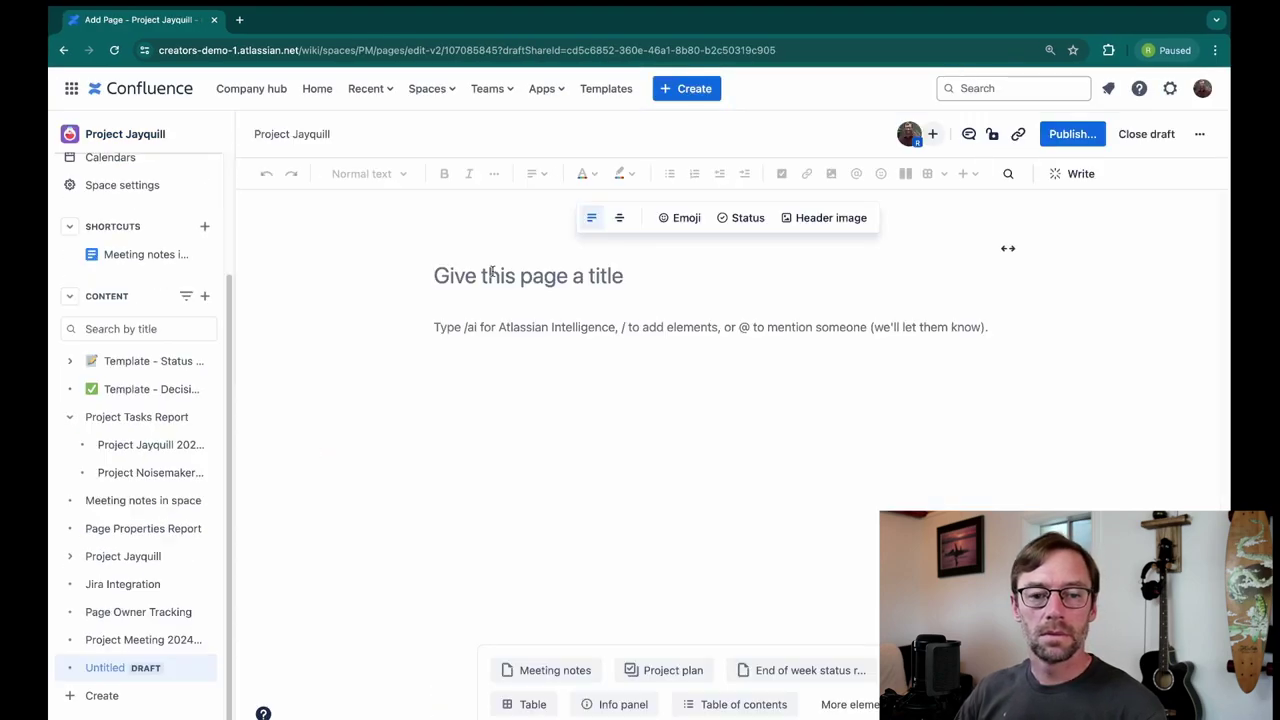
pyautogui.write('Outstanding Tasks')
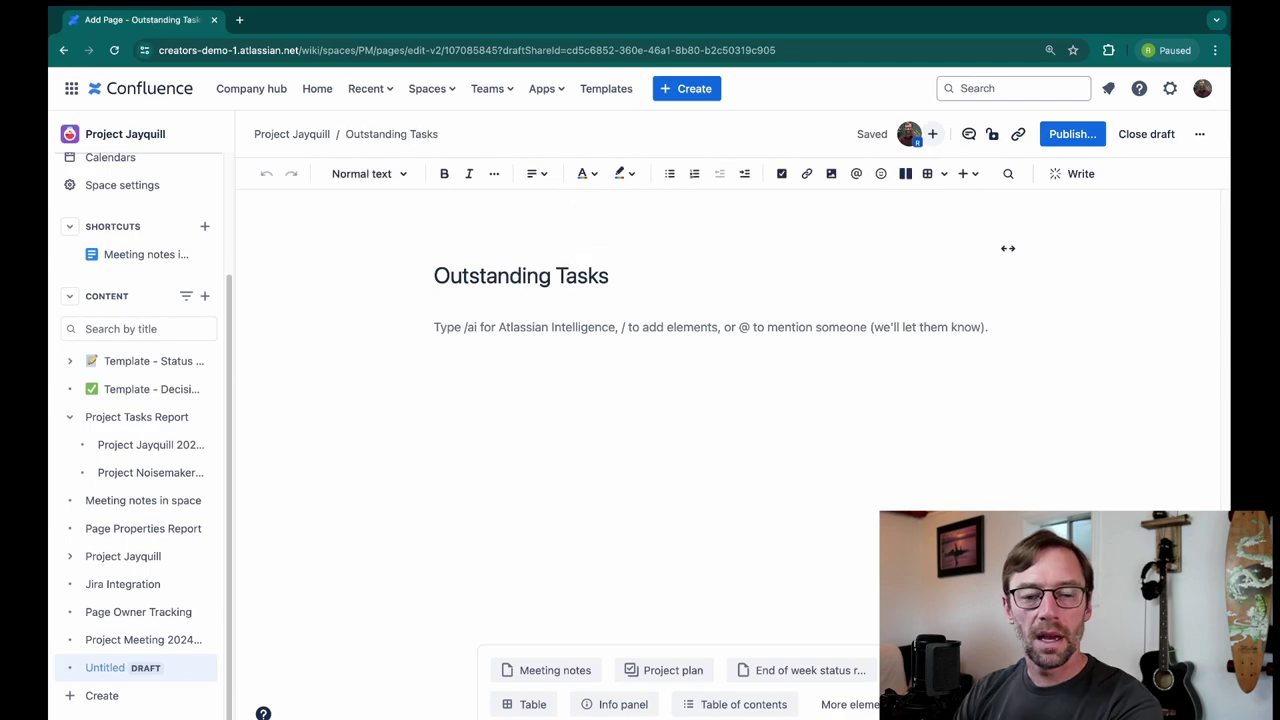
pyautogui.press('Return')
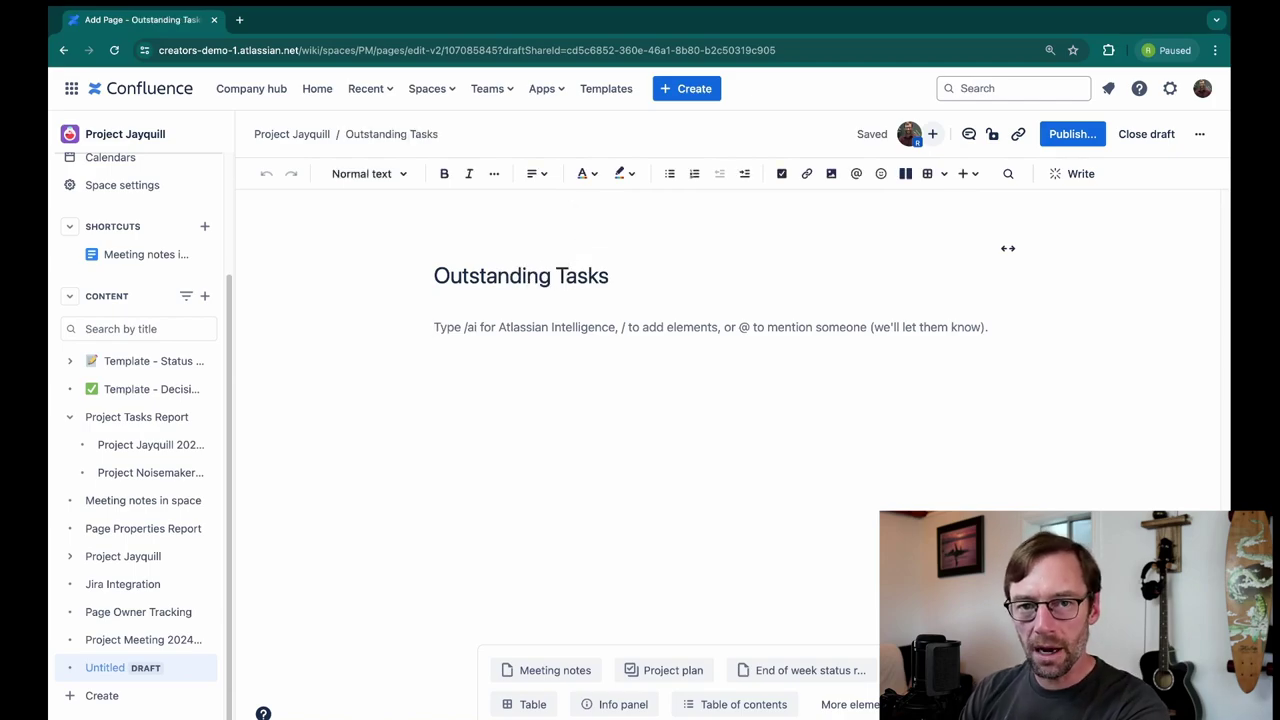
pyautogui.write('/task')
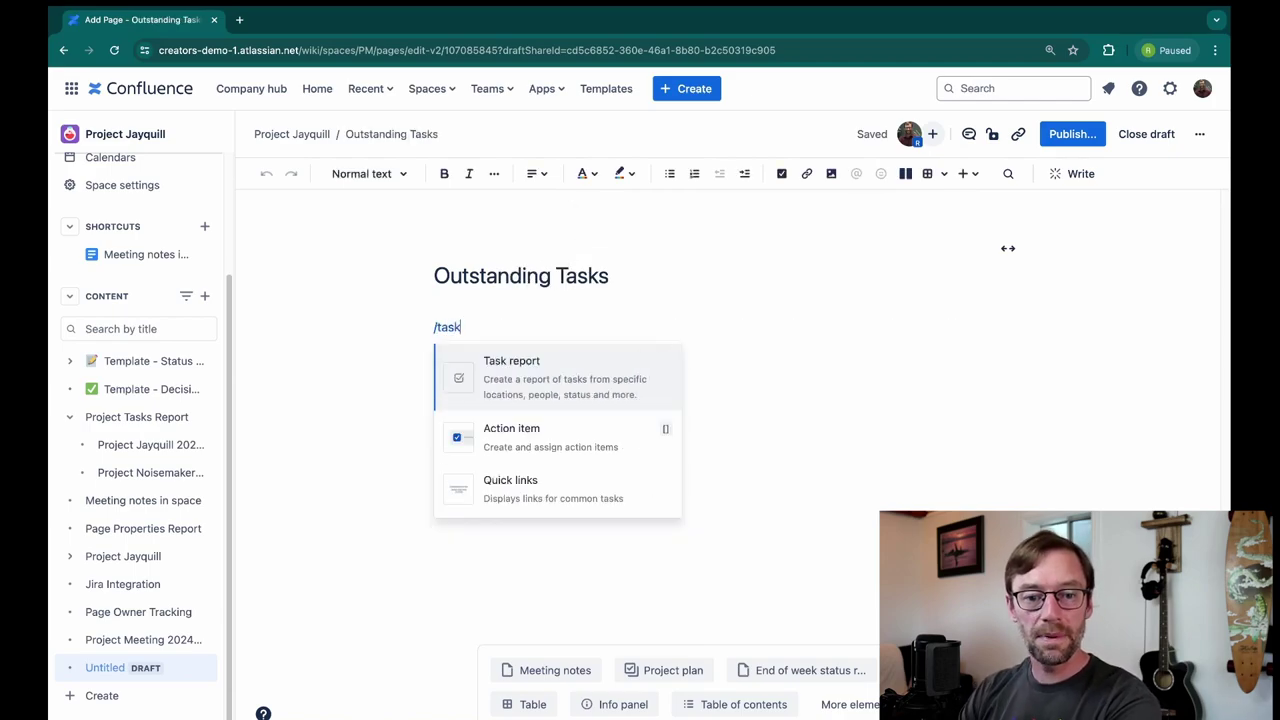
# Insert a Task report limited to the Project Jayquill space.
pyautogui.click(525, 383)
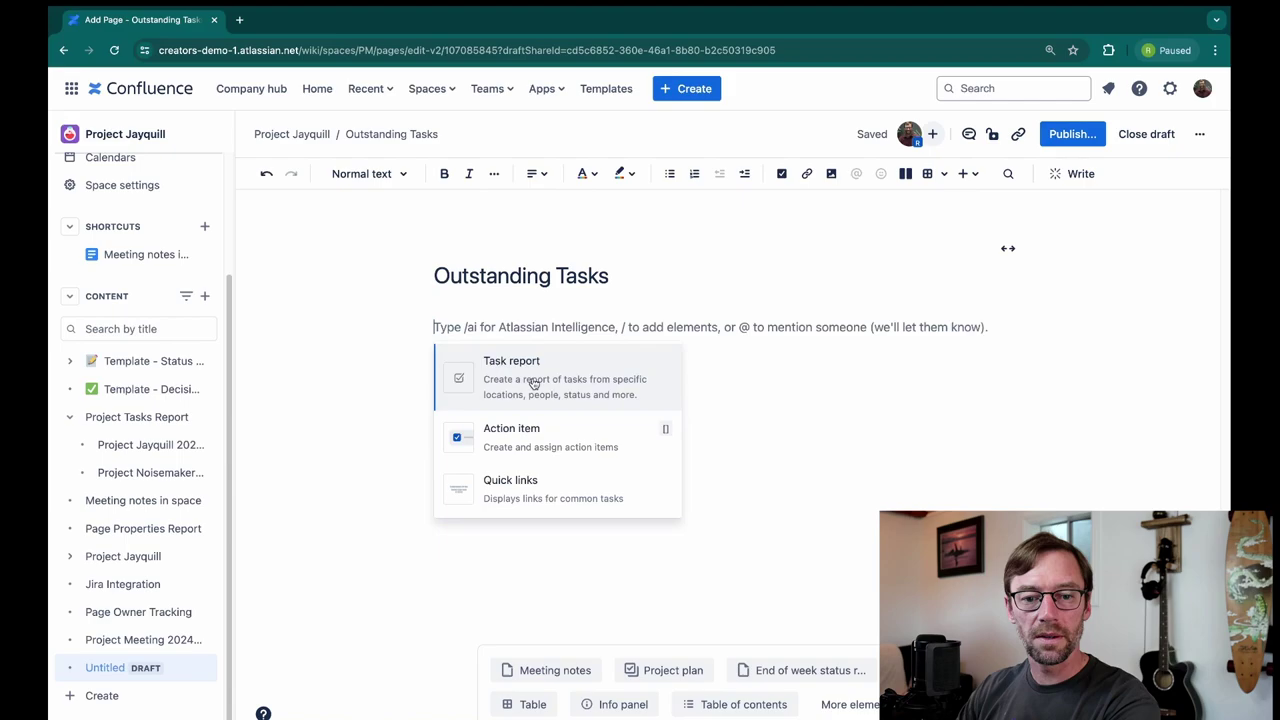
pyautogui.click(1088, 330)
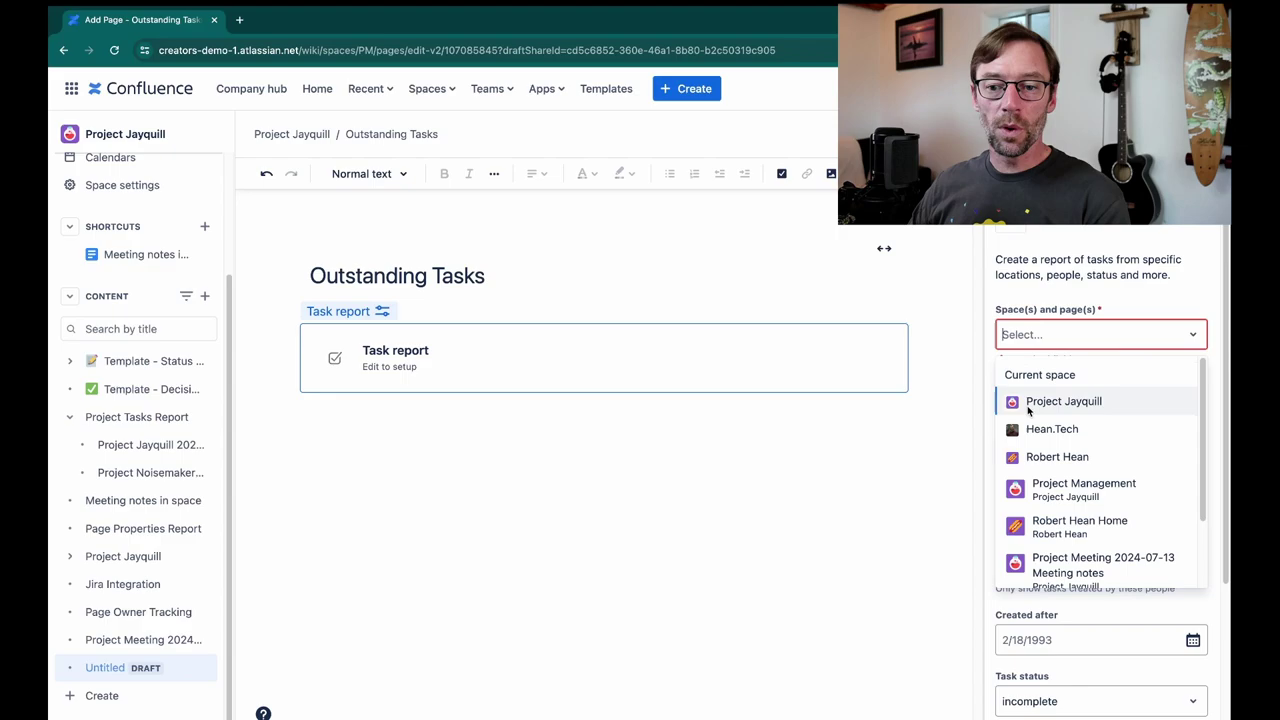
pyautogui.click(1065, 408)
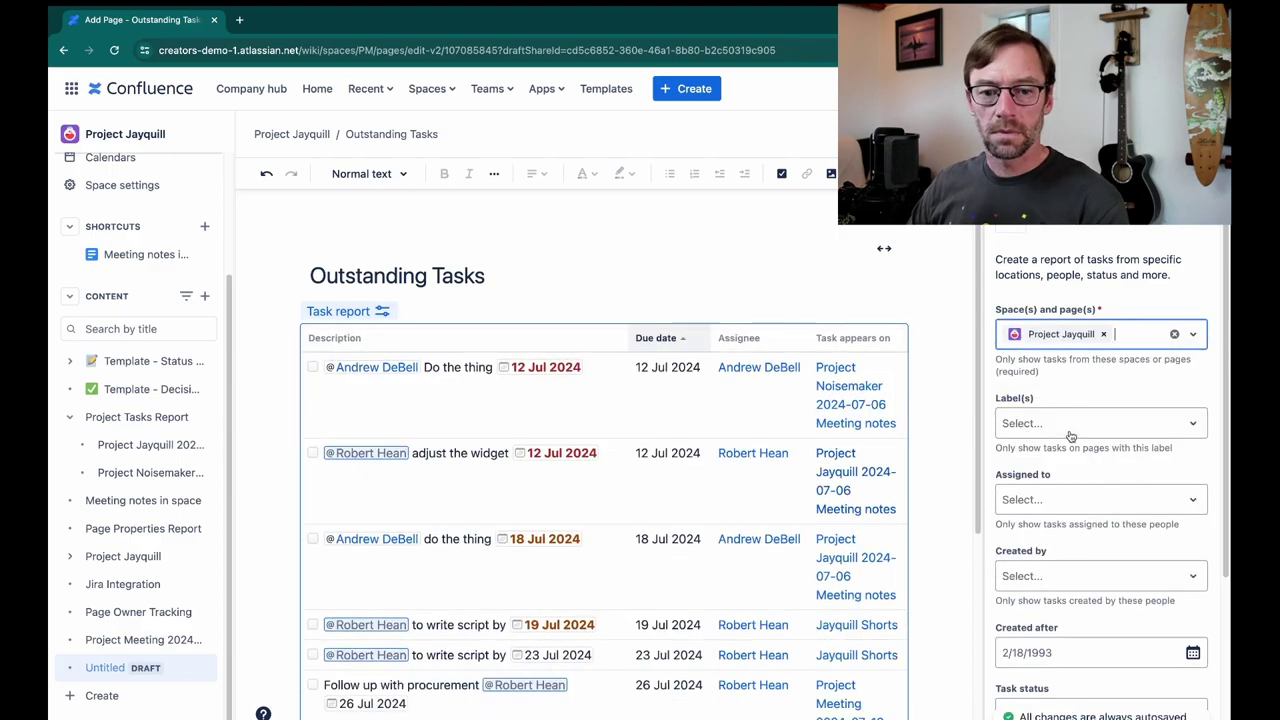
pyautogui.scroll(-2, 524, 333)
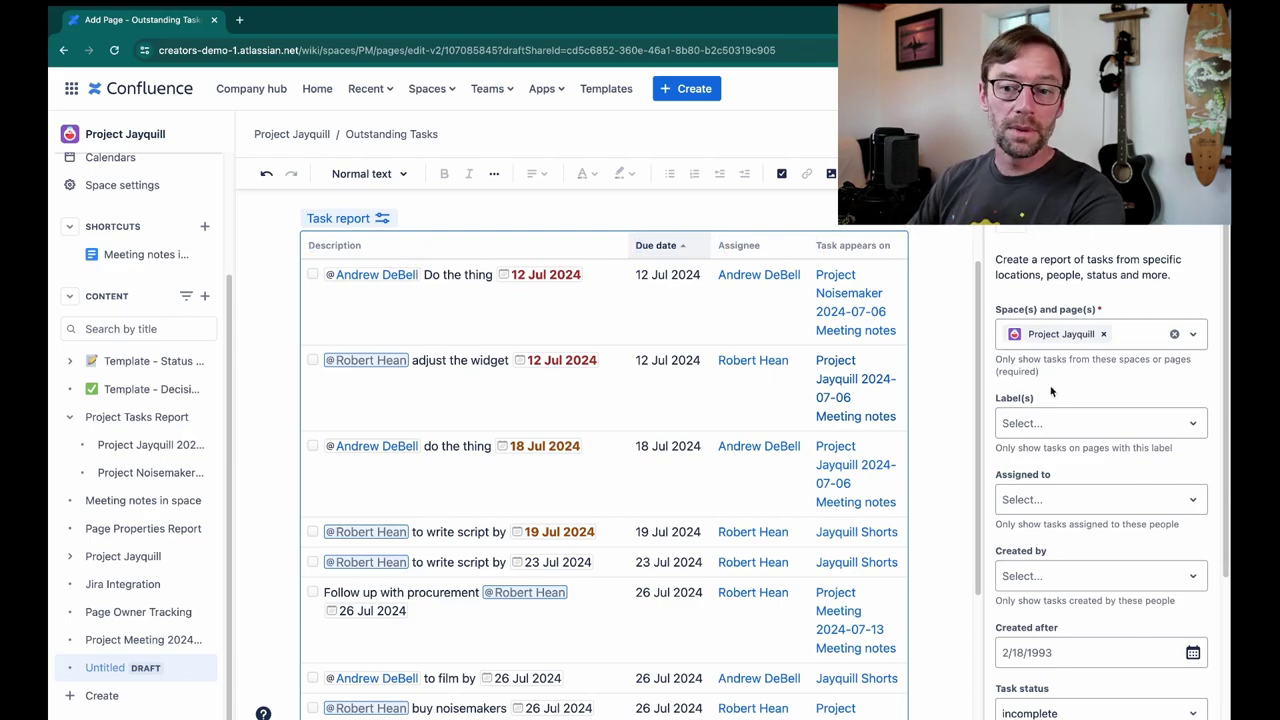
# Leave the label filter empty and restrict the report to the chosen assignee's tasks.
pyautogui.click(1097, 430)
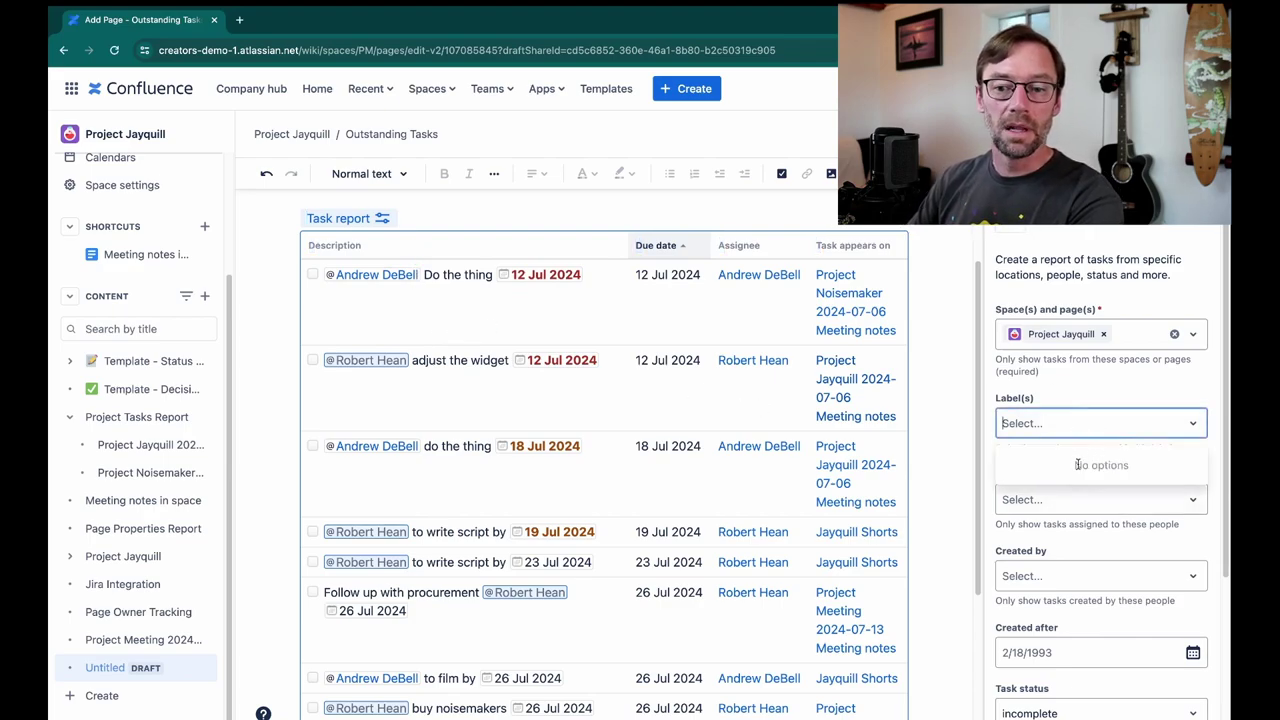
pyautogui.click(1080, 405)
pyautogui.scroll(-2, 1063, 490)
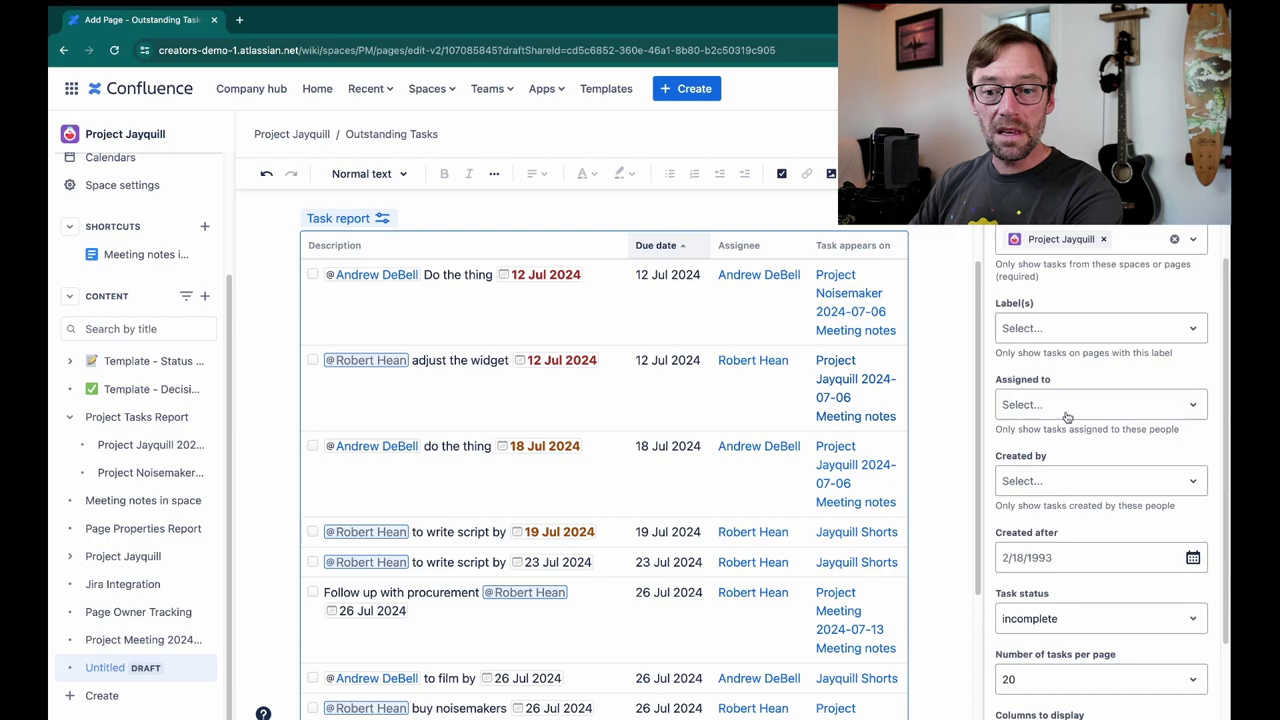
pyautogui.click(1069, 404)
pyautogui.write('robe')
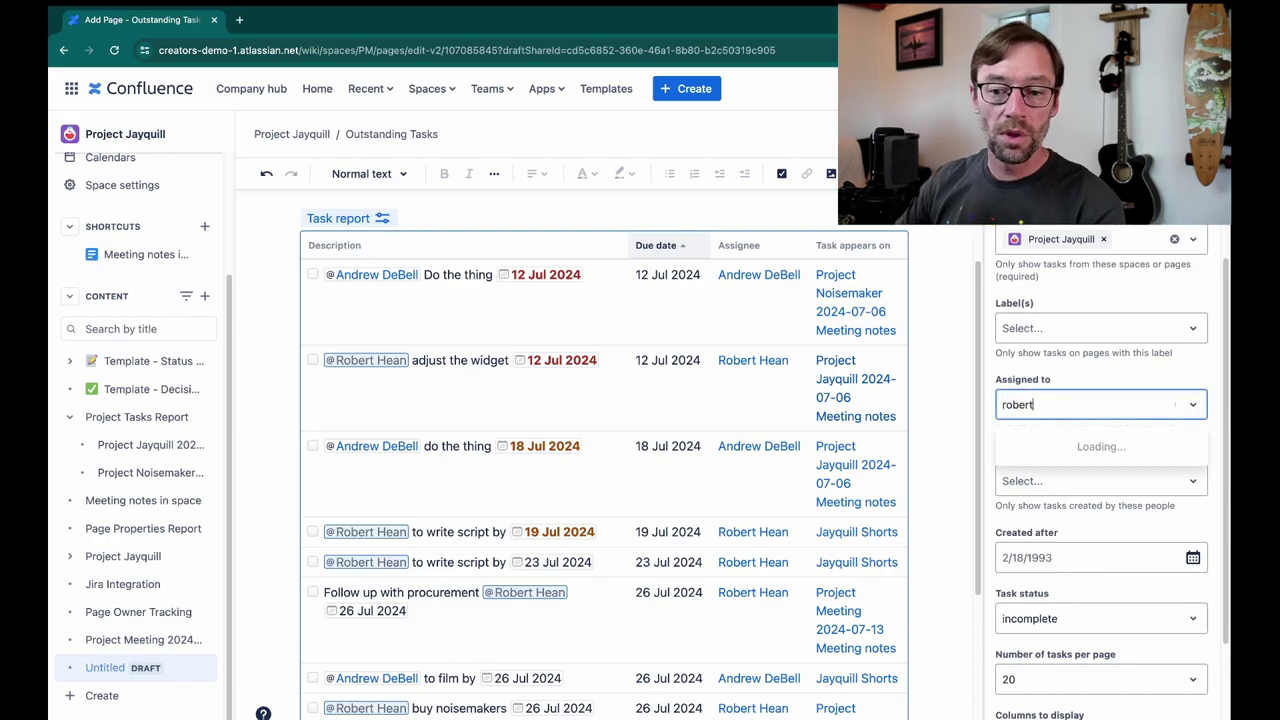
pyautogui.write('rt')
pyautogui.click(1086, 447)
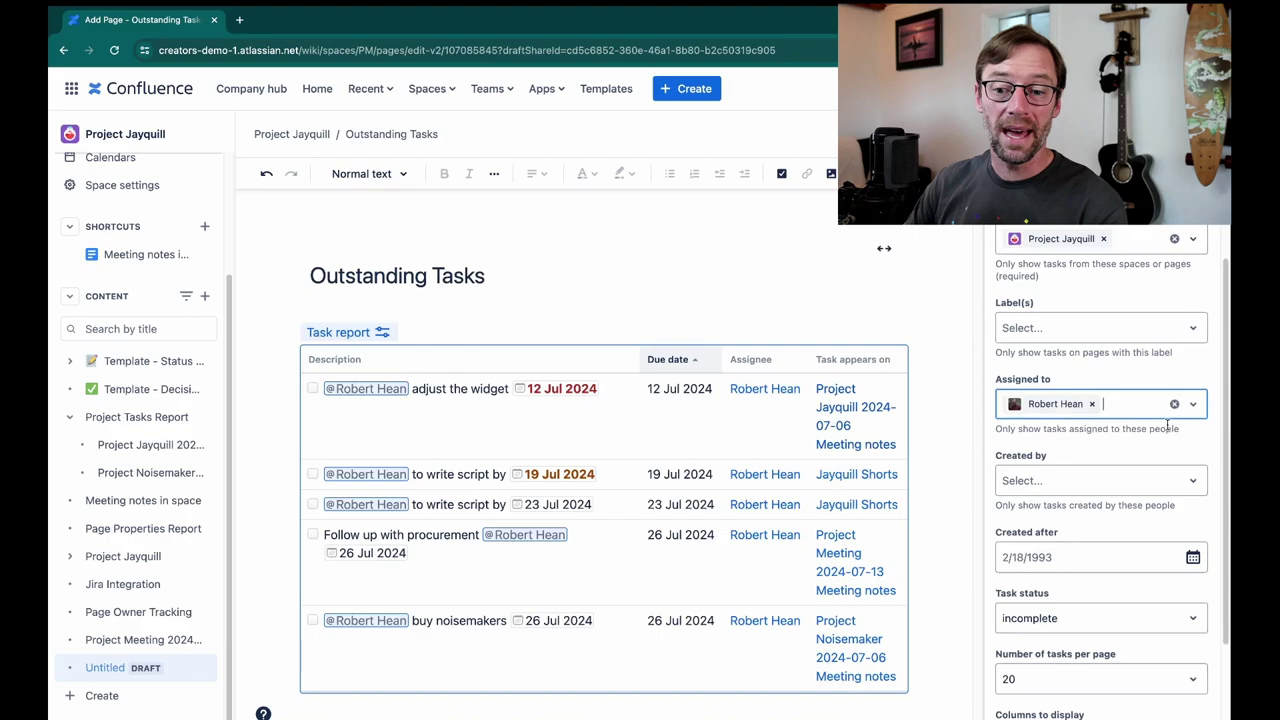
# Leave the creator filter empty and keep the report's status set to incomplete tasks.
pyautogui.scroll(-2, 1150, 415)
pyautogui.click(1120, 396)
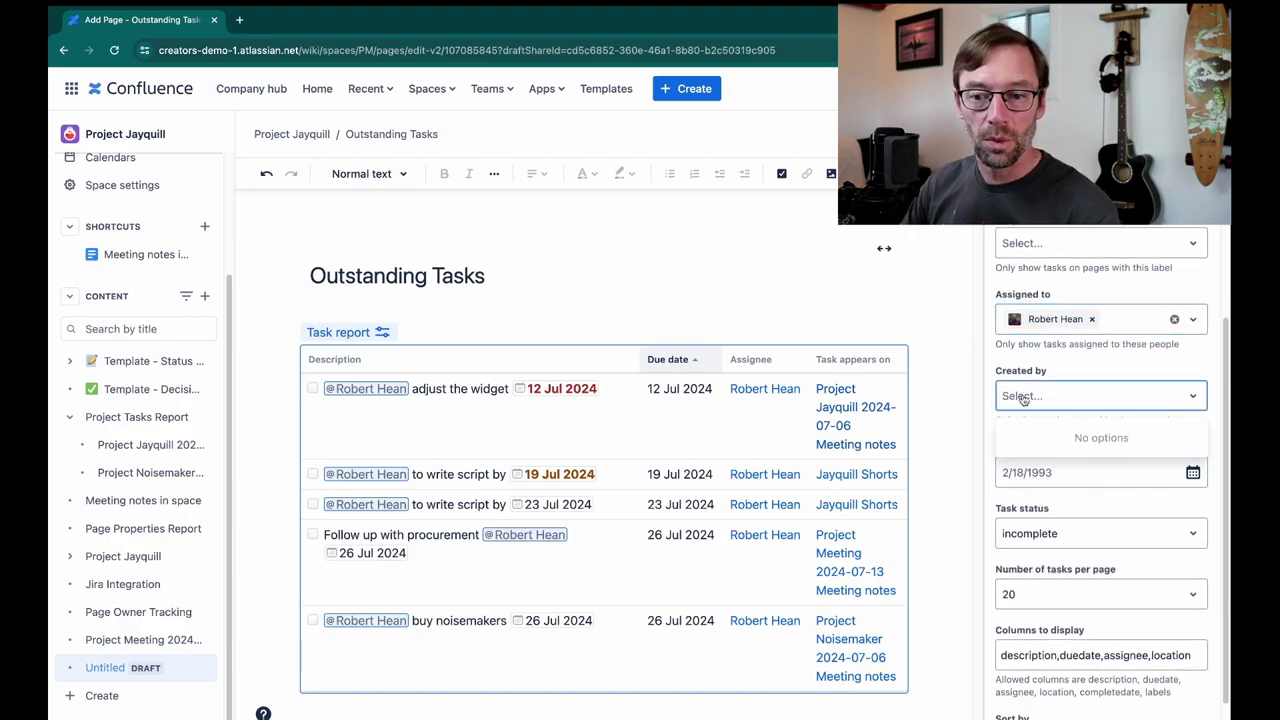
pyautogui.click(1064, 369)
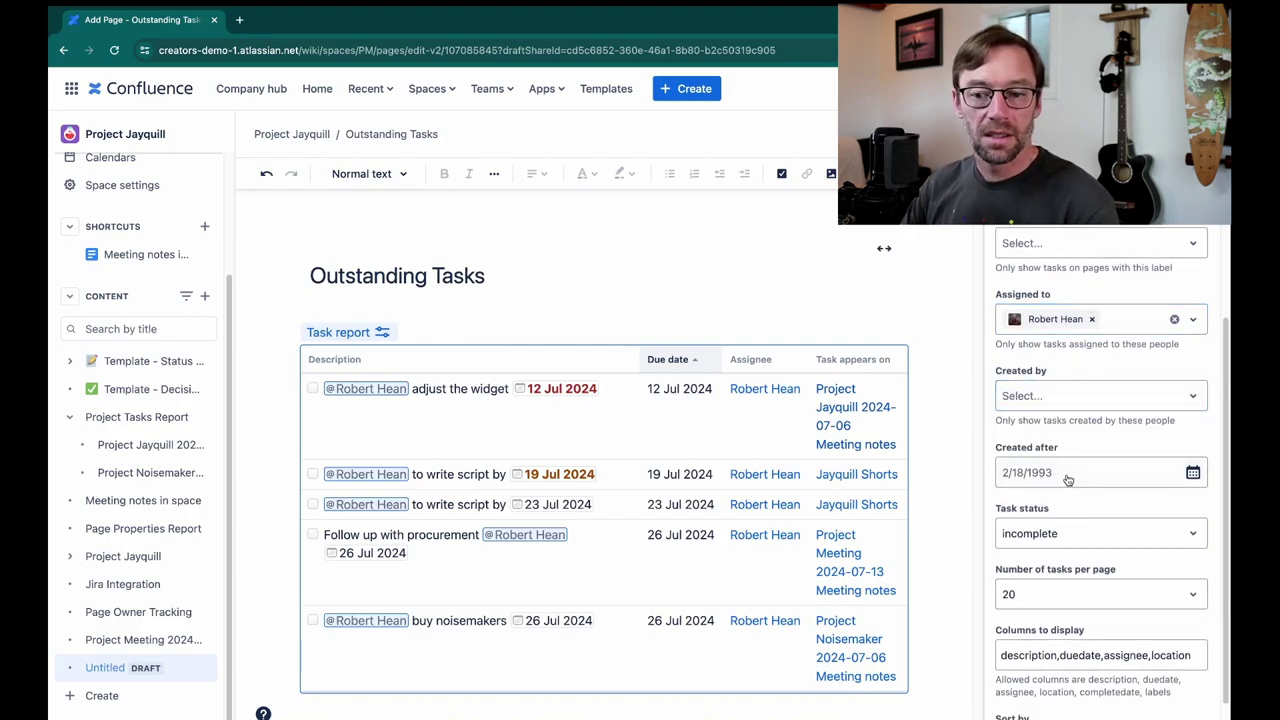
pyautogui.scroll(-1, 1068, 500)
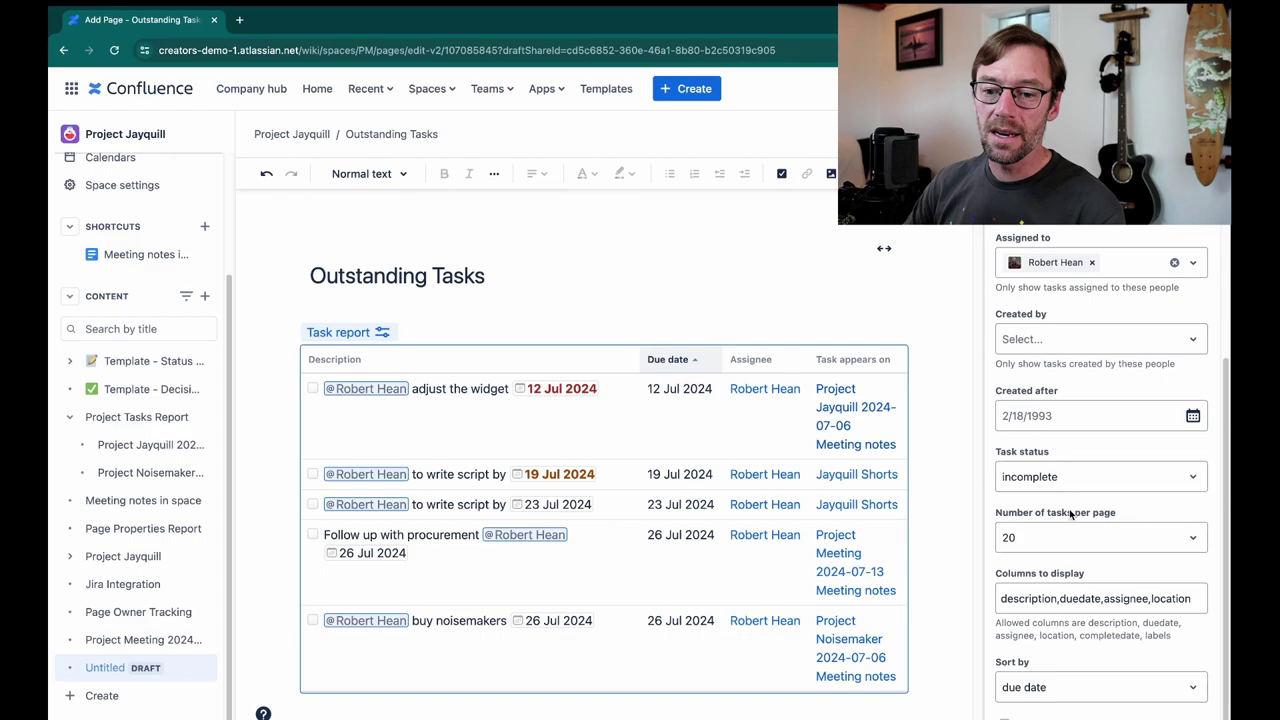
pyautogui.click(1072, 478)
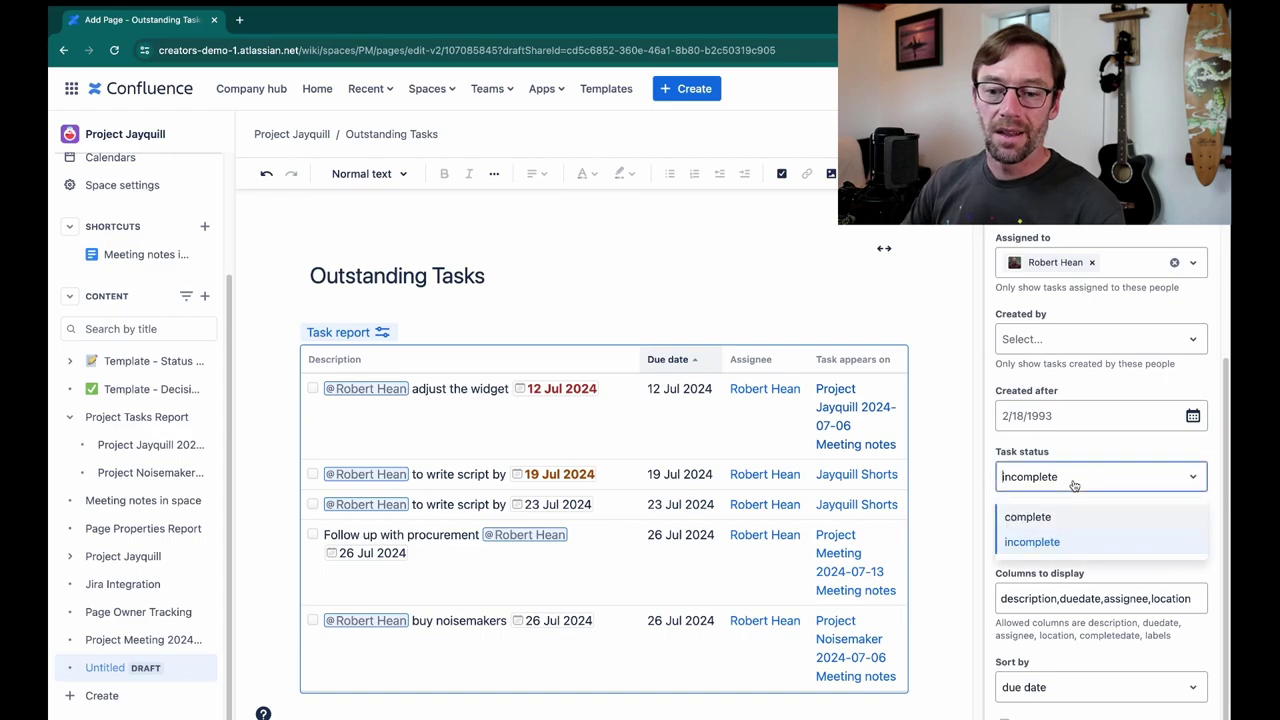
pyautogui.click(1071, 542)
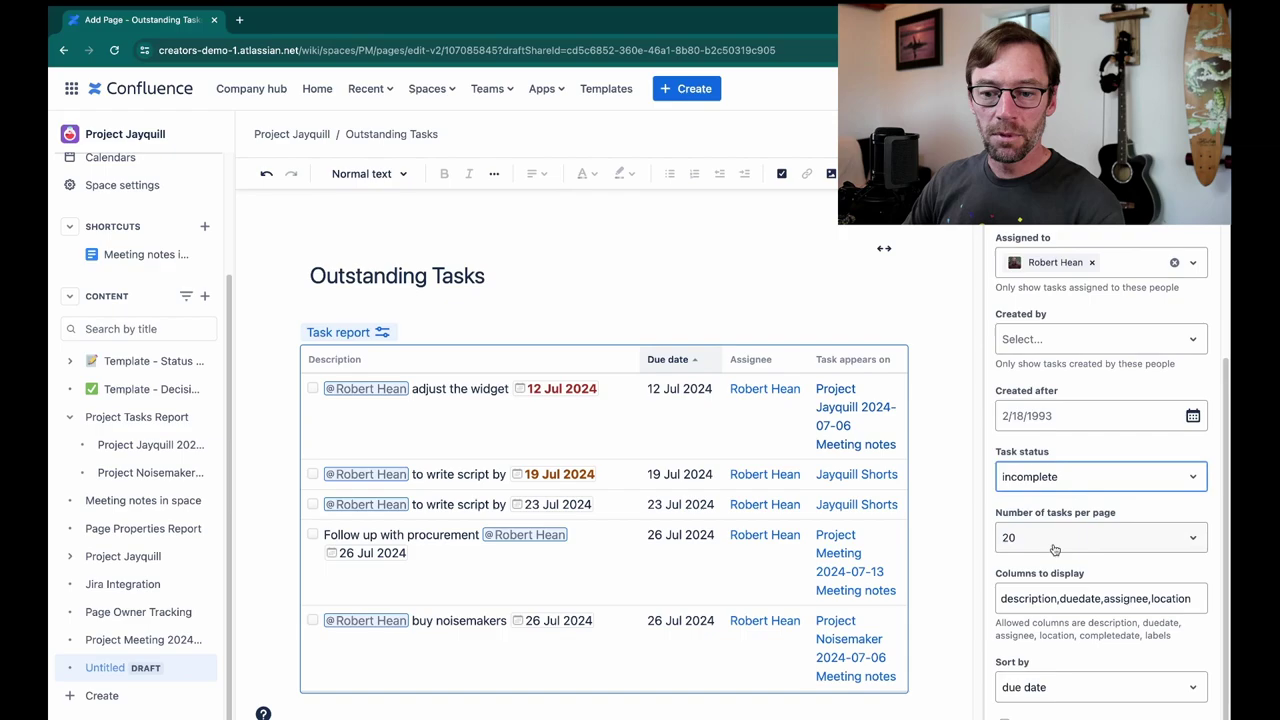
# Review the report's display columns and its Sort by options for due date.
pyautogui.click(1059, 611)
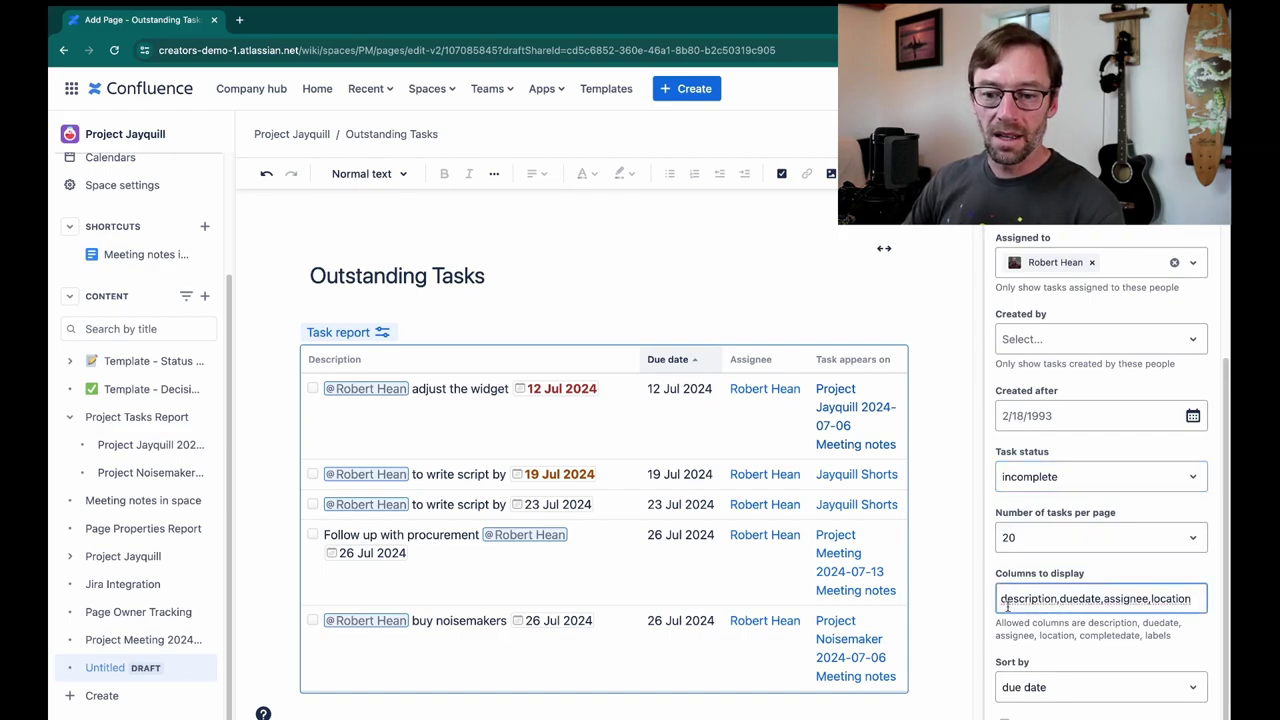
pyautogui.moveTo(1007, 606); pyautogui.dragTo(1151, 603)
pyautogui.moveTo(1169, 651); pyautogui.dragTo(997, 622)
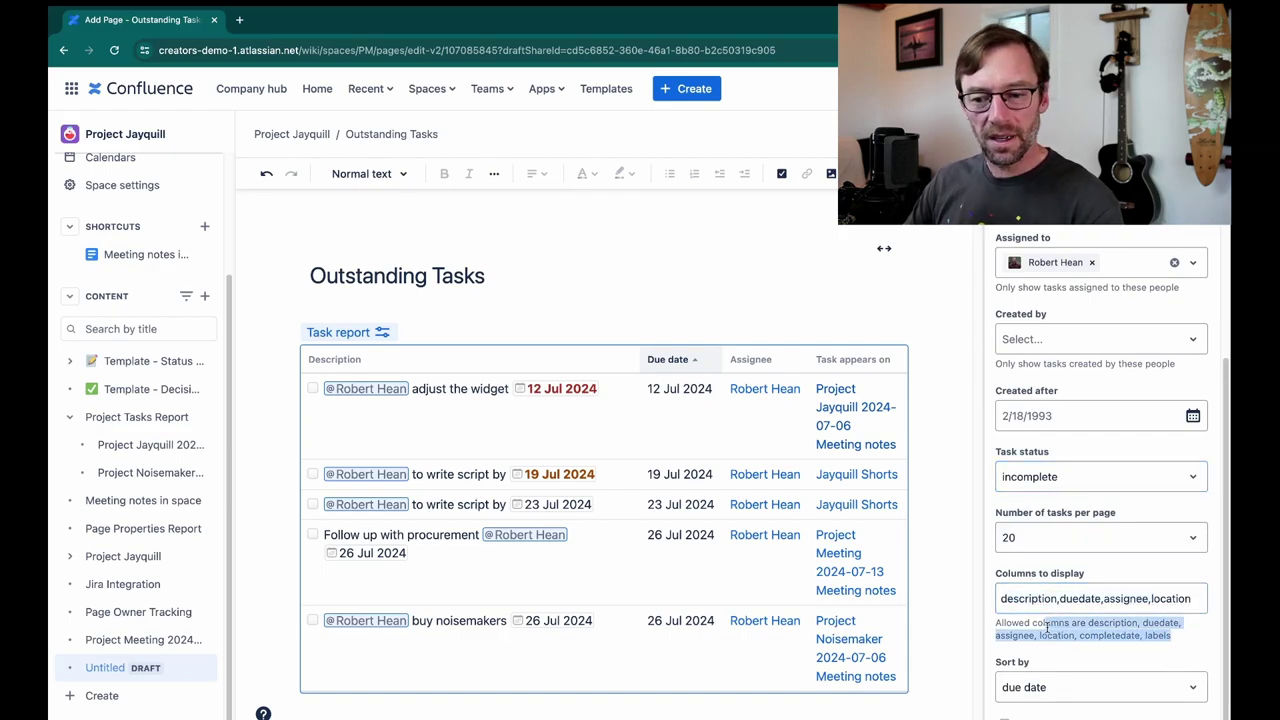
pyautogui.click(1006, 625)
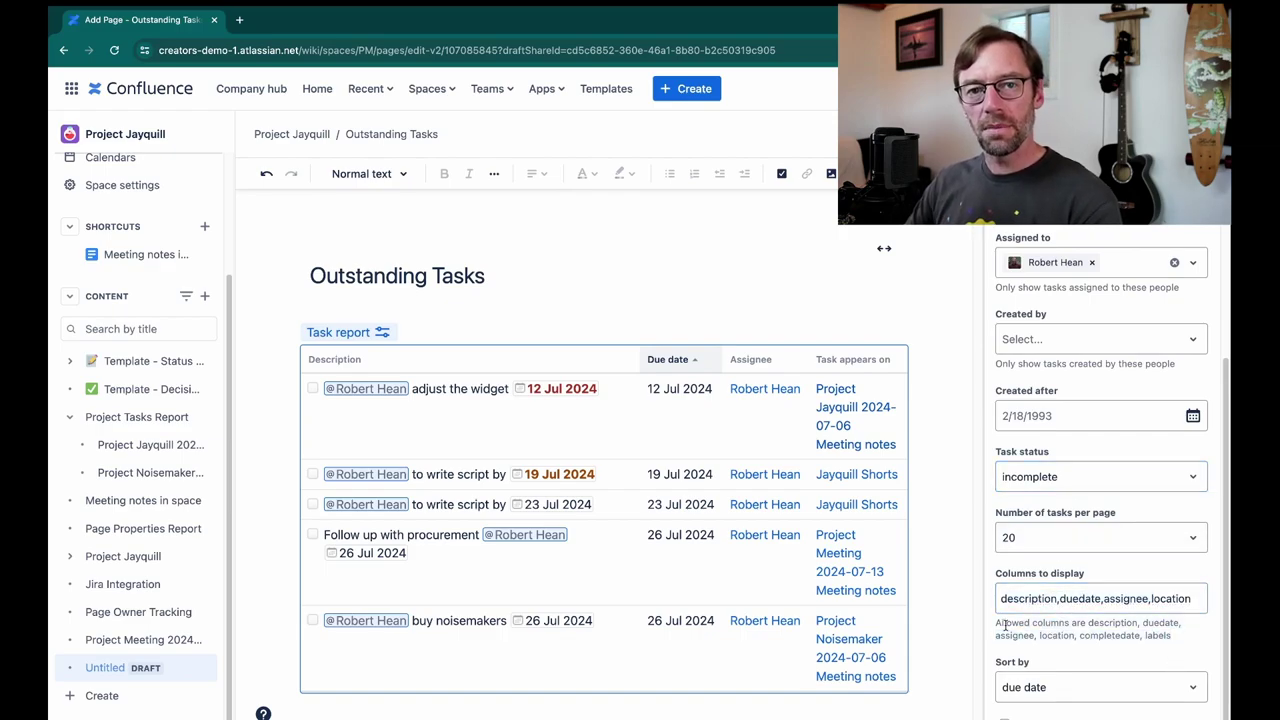
pyautogui.click(1070, 696)
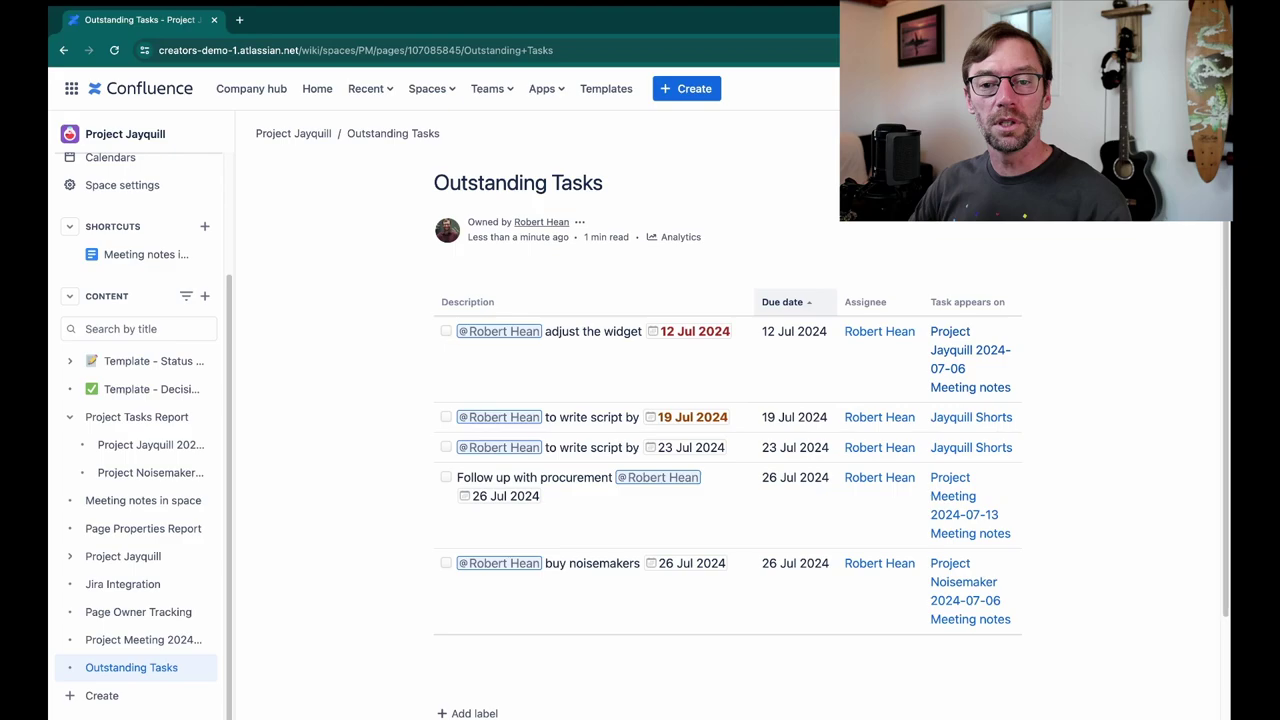
# Reopen the page for editing and open the Task report's Space(s) and page(s) setting.
pyautogui.press('e')
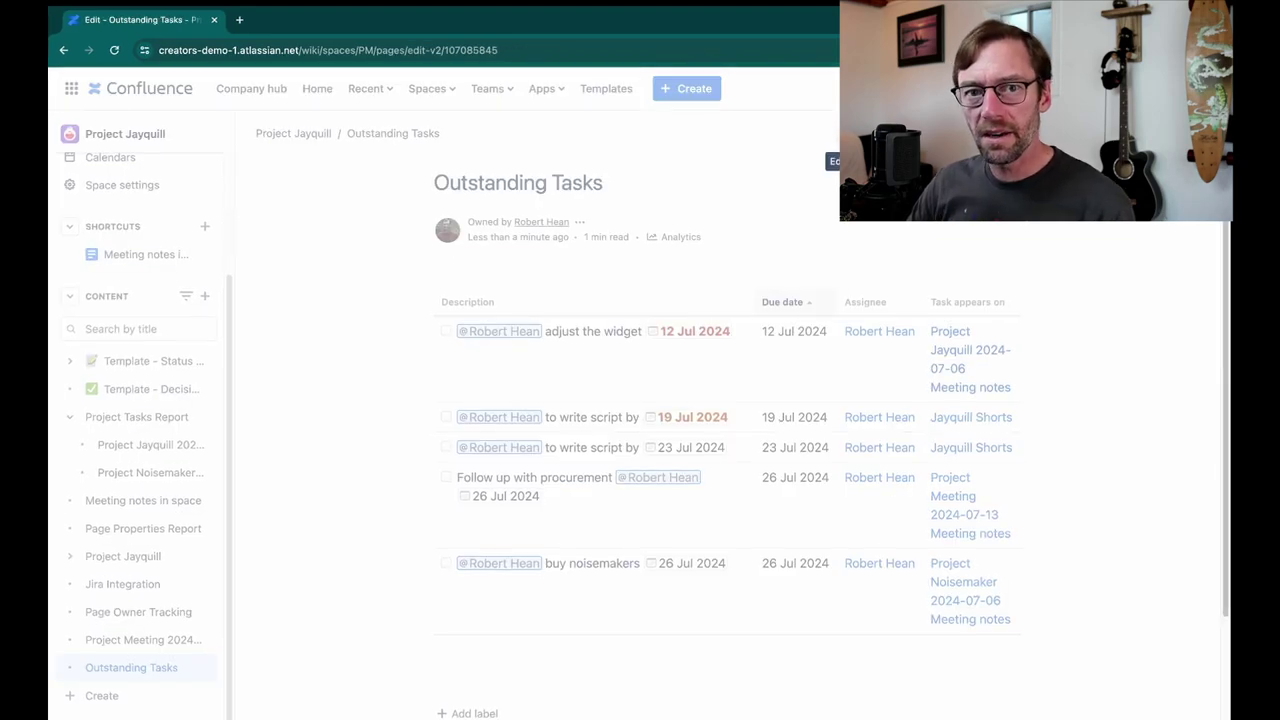
pyautogui.click(633, 435)
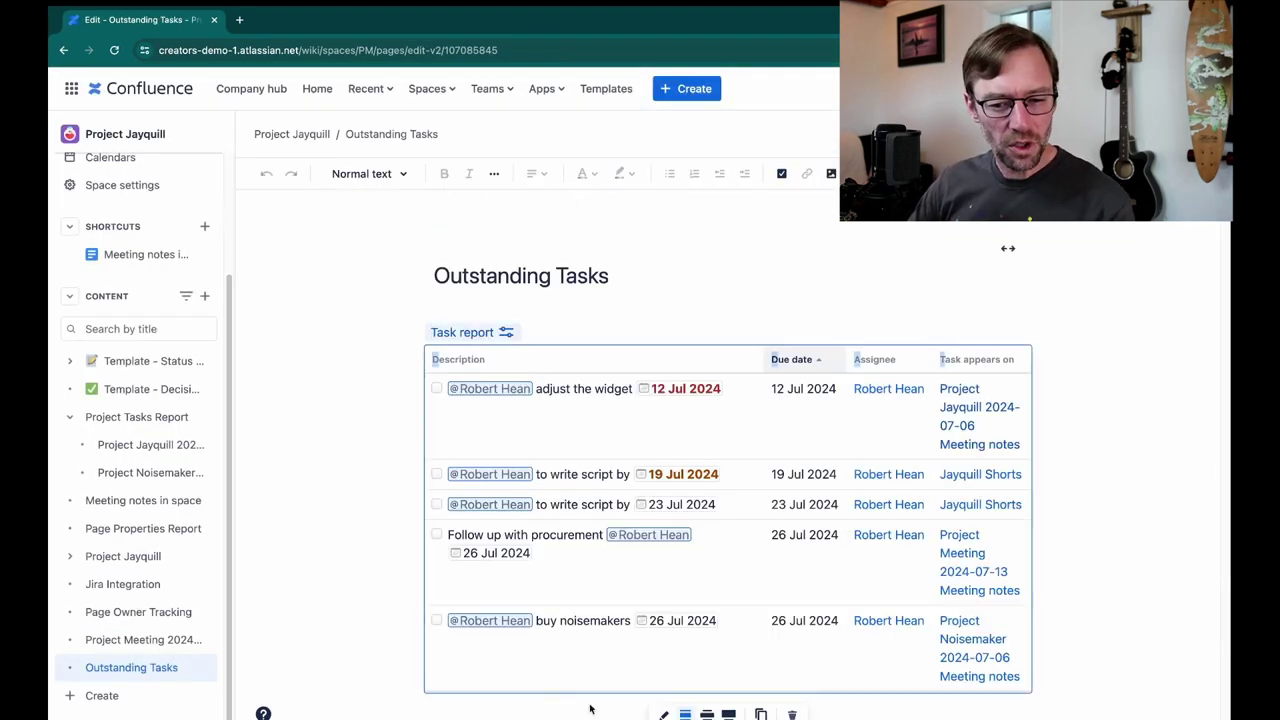
pyautogui.click(664, 713)
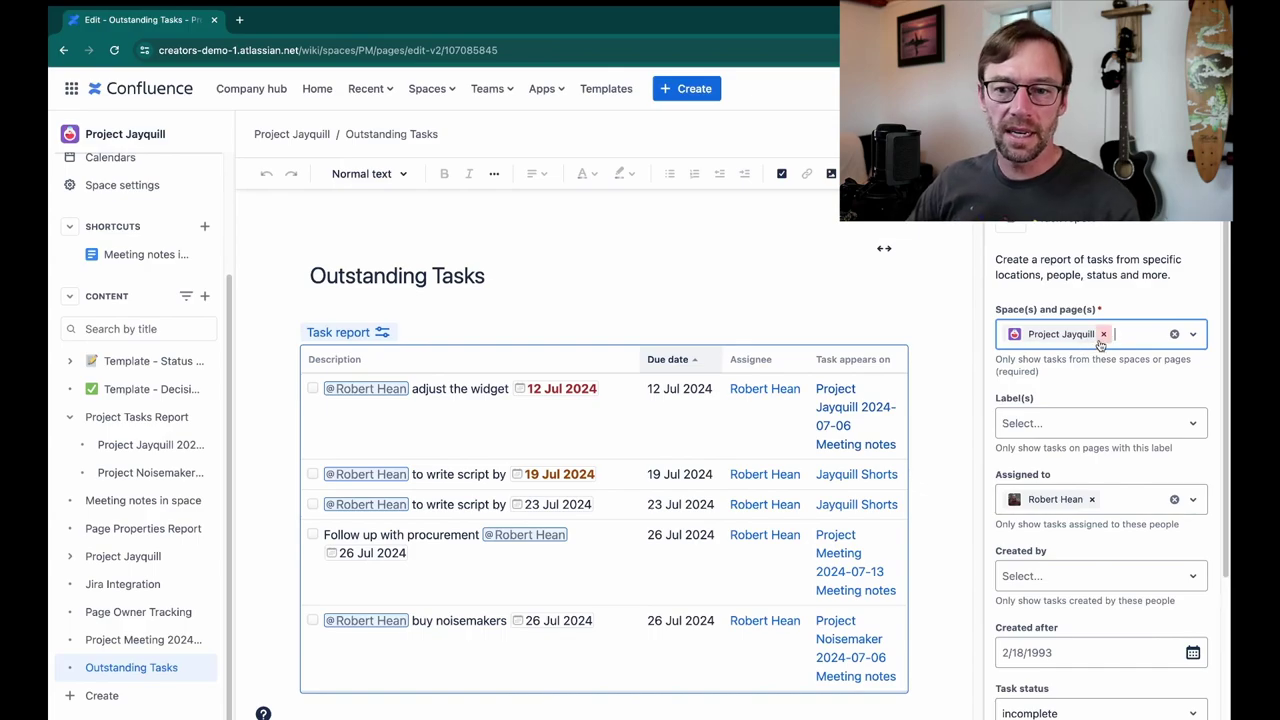
pyautogui.click(1147, 338)
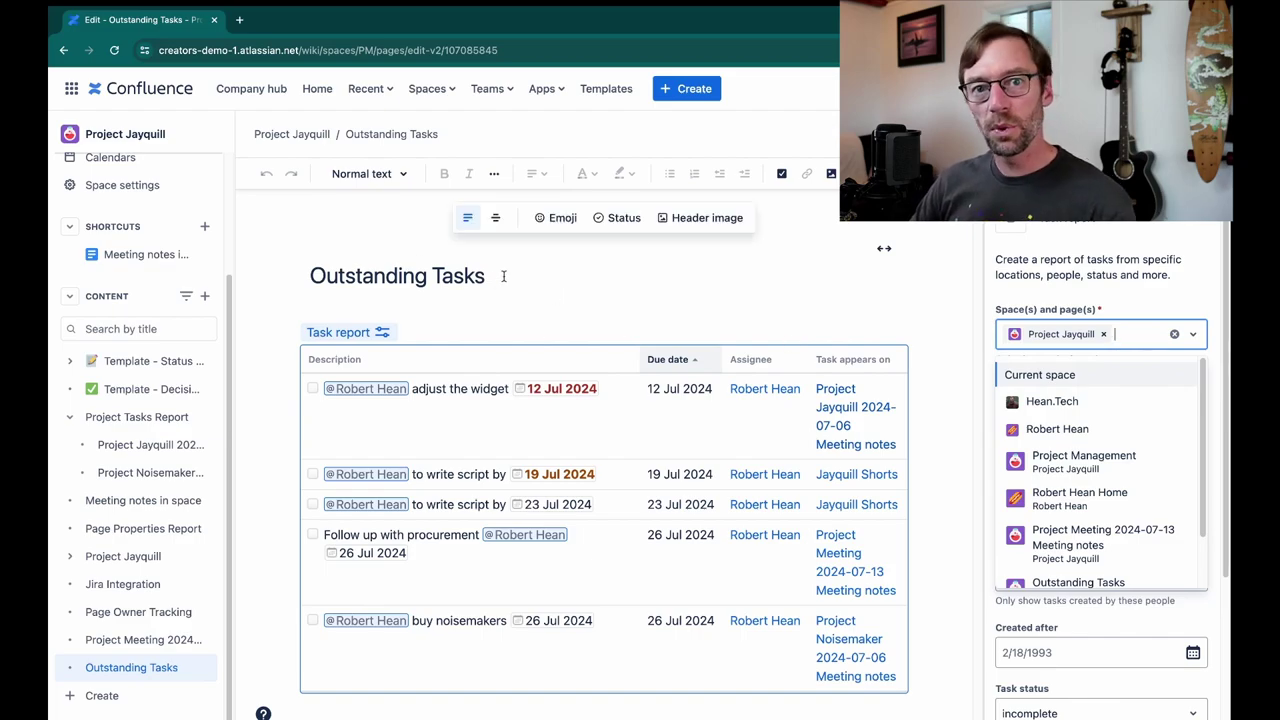
# Retitle the page 'Outstanding Tasks for Project Jayquill' and recheck the report's space and label filters.
pyautogui.moveTo(503, 276); pyautogui.dragTo(285, 279)
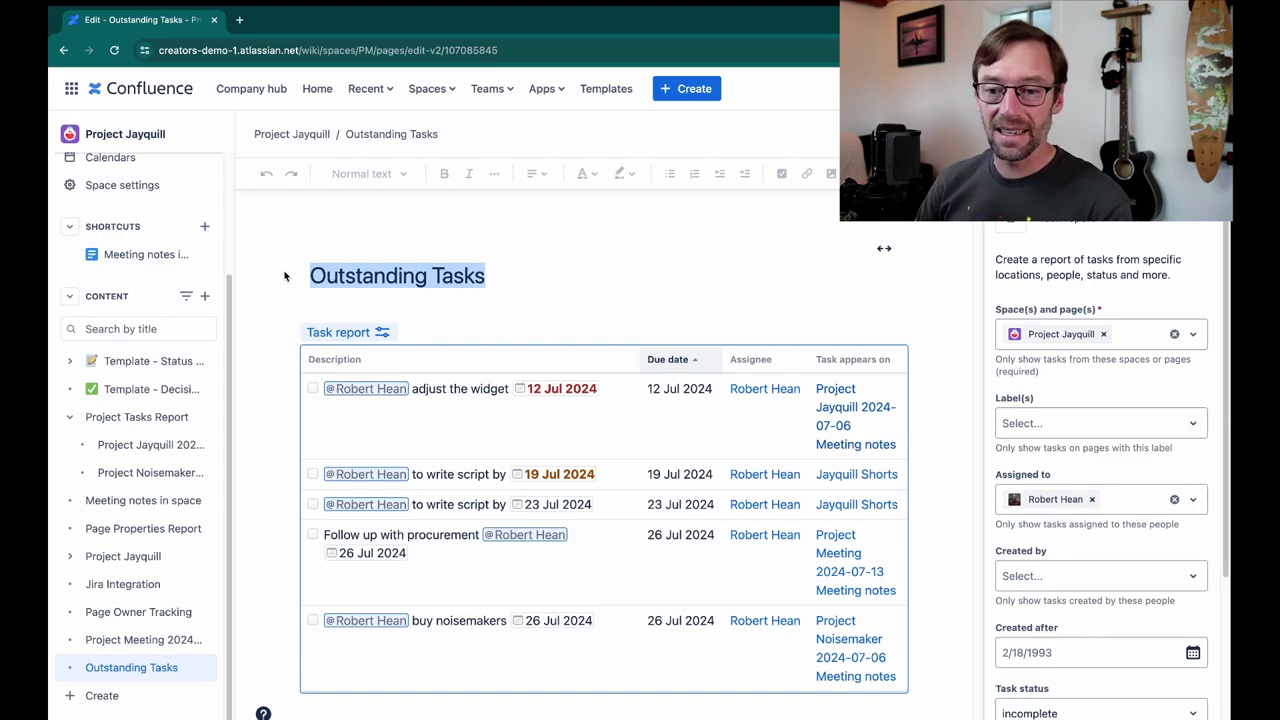
pyautogui.press('Right')
pyautogui.write('for Project Jayquill')
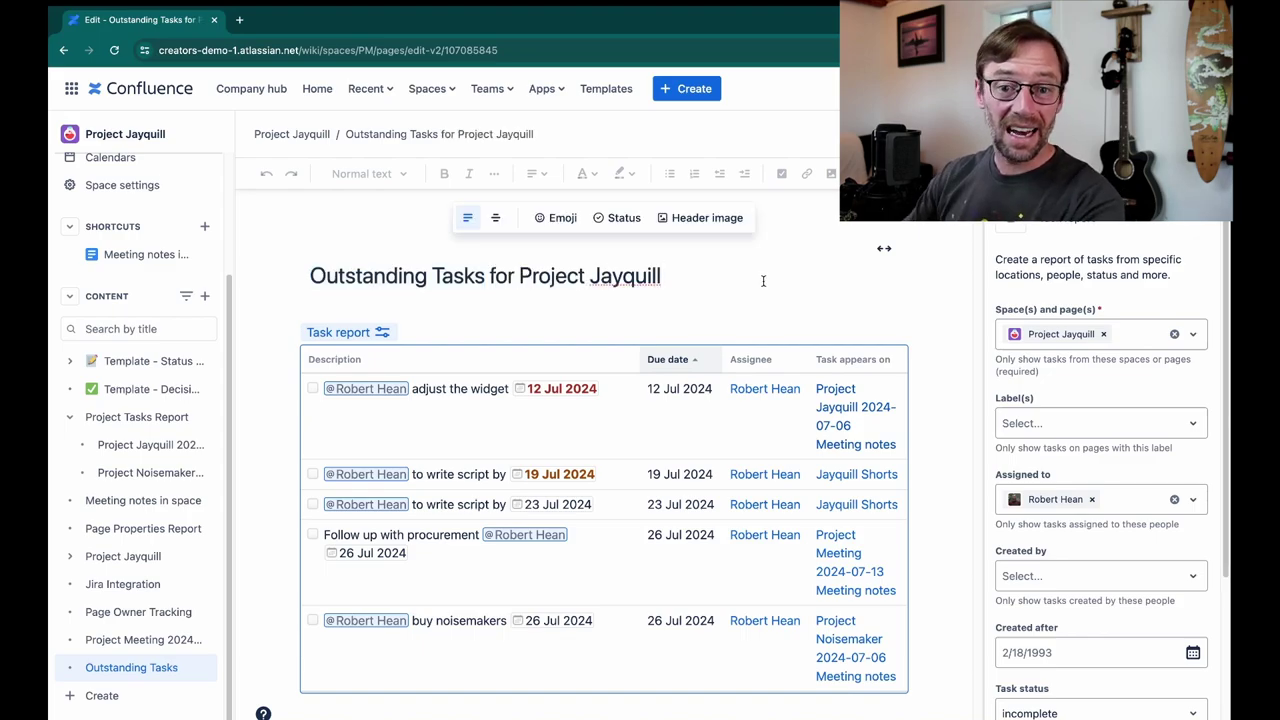
pyautogui.click(760, 304)
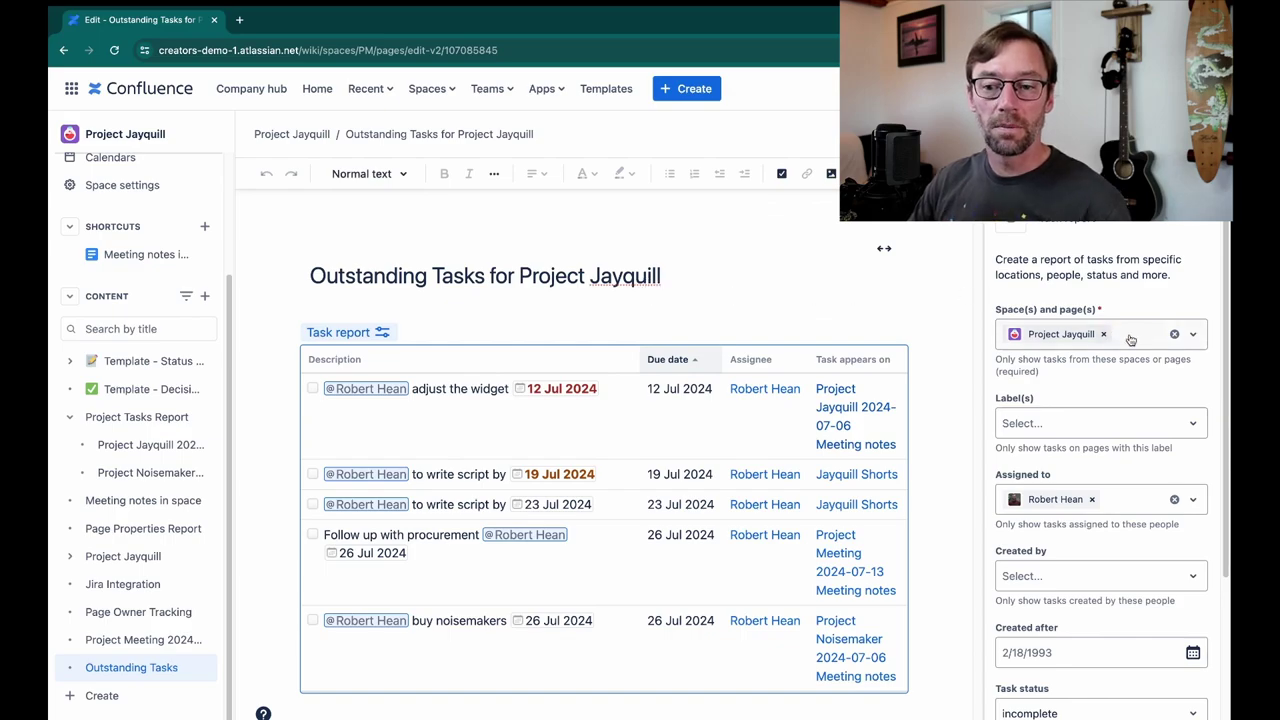
pyautogui.click(1190, 336)
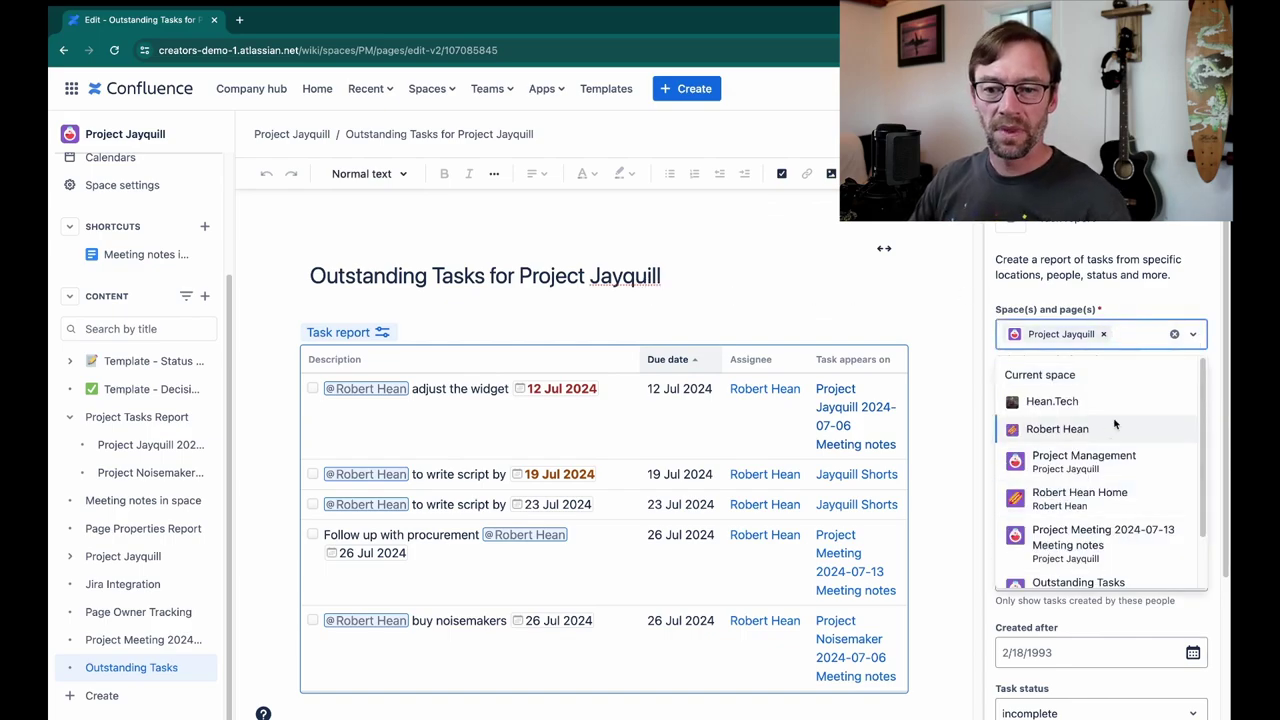
pyautogui.click(1083, 258)
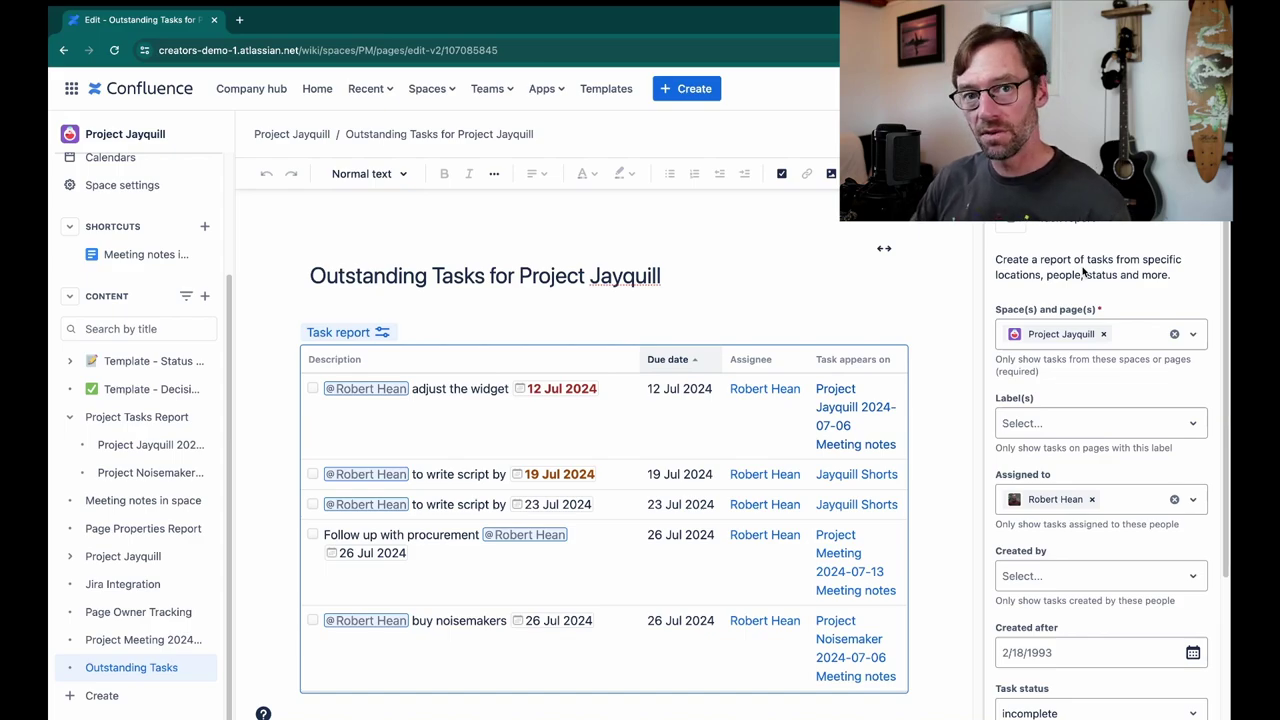
pyautogui.click(1020, 423)
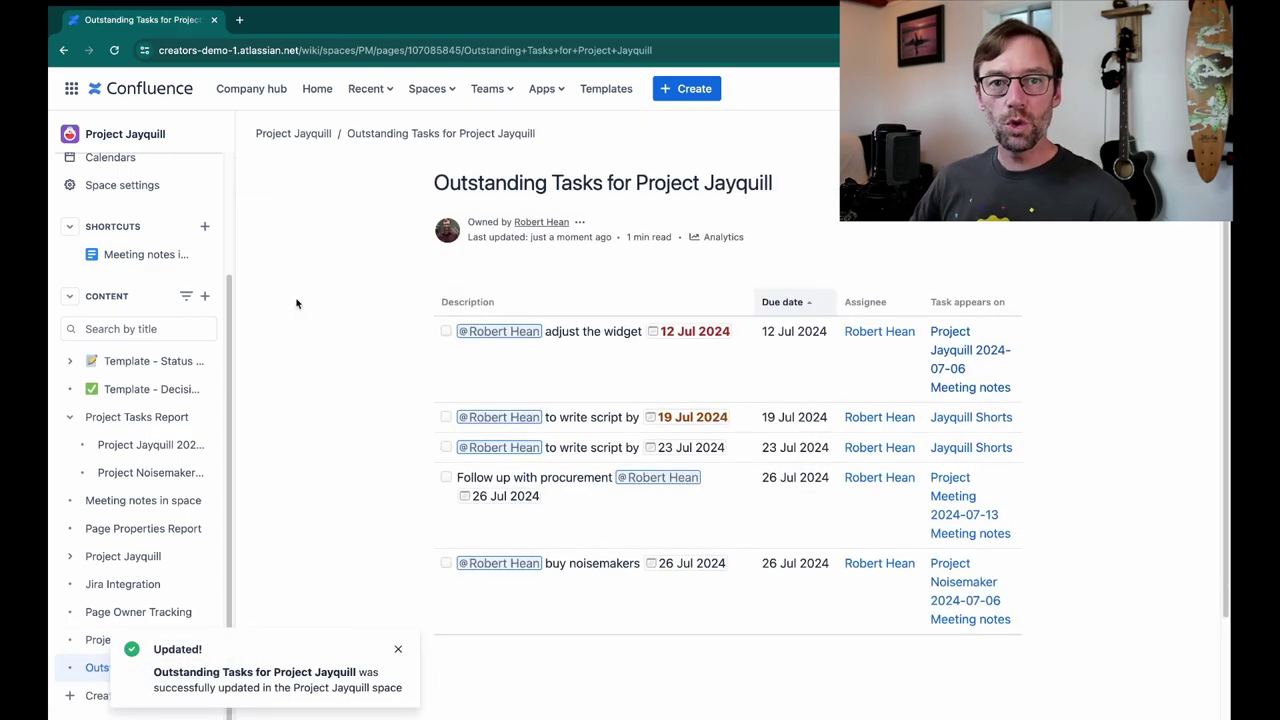
# Tick 'adjust the widget' and the 23 Jul script task complete, leaving the 19 Jul task open.
pyautogui.moveTo(548, 333); pyautogui.dragTo(640, 331)
pyautogui.click(368, 324)
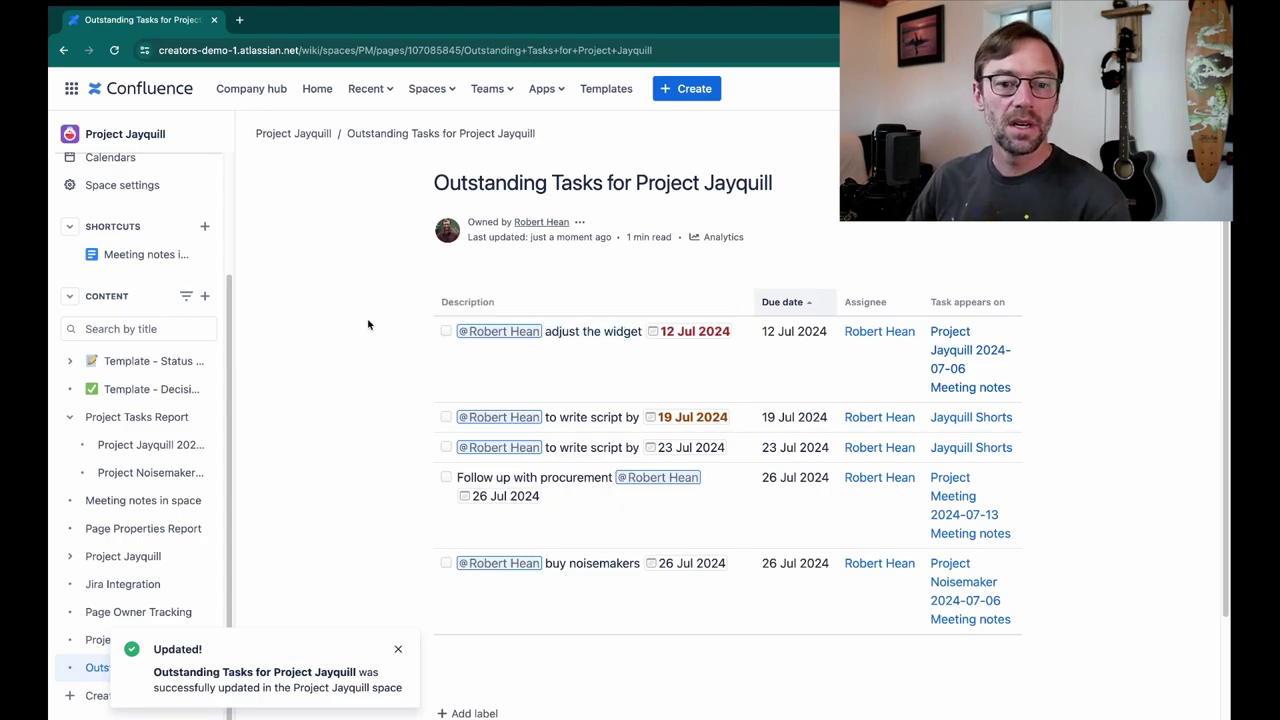
pyautogui.click(446, 331)
pyautogui.click(446, 417)
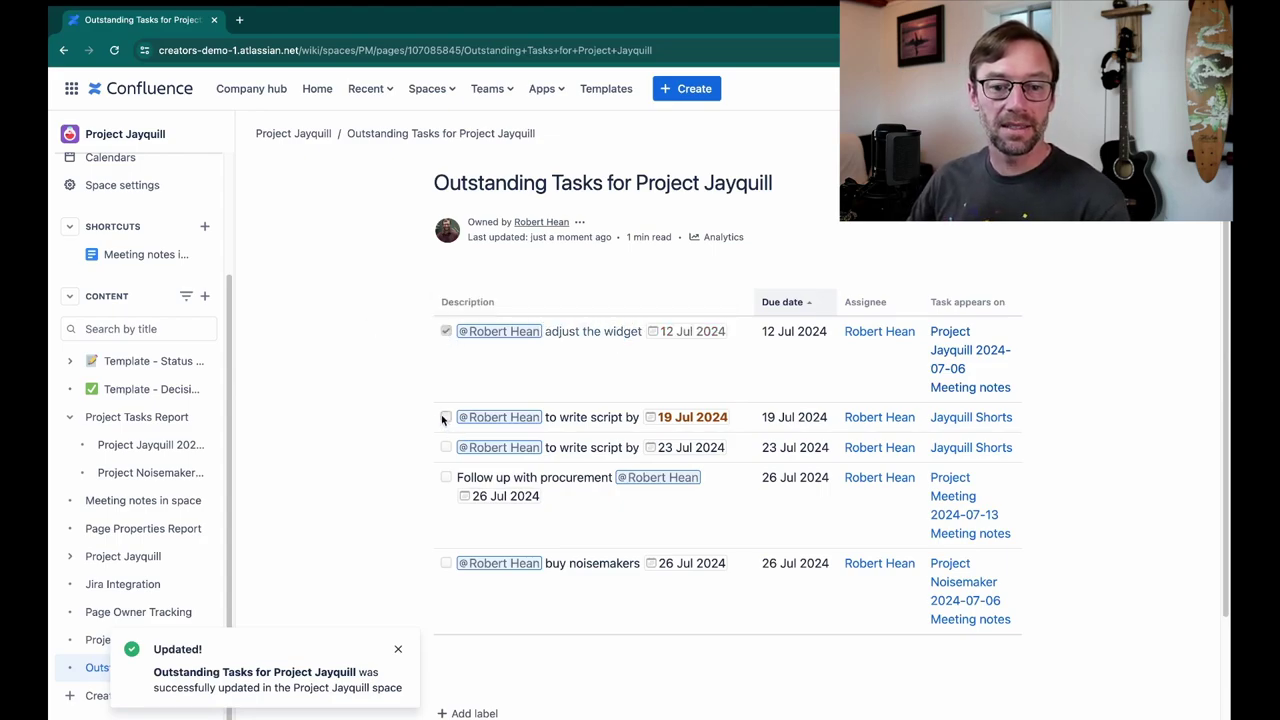
pyautogui.click(446, 447)
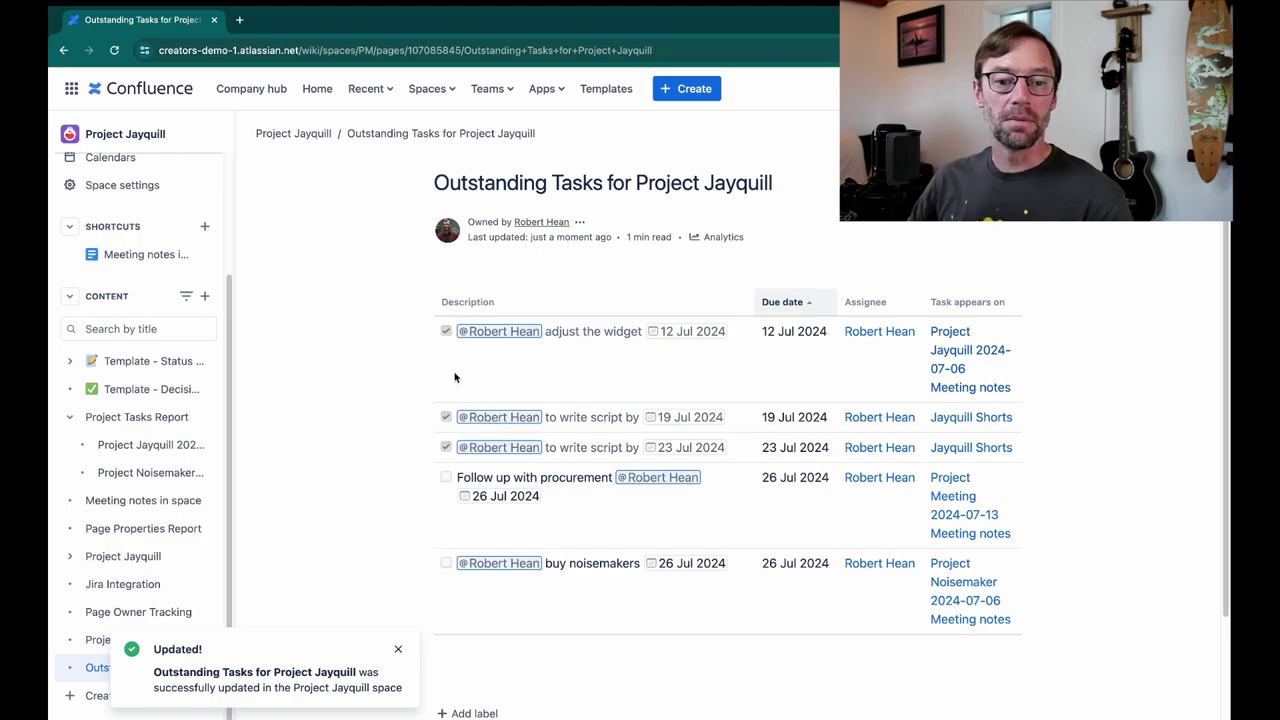
pyautogui.click(446, 420)
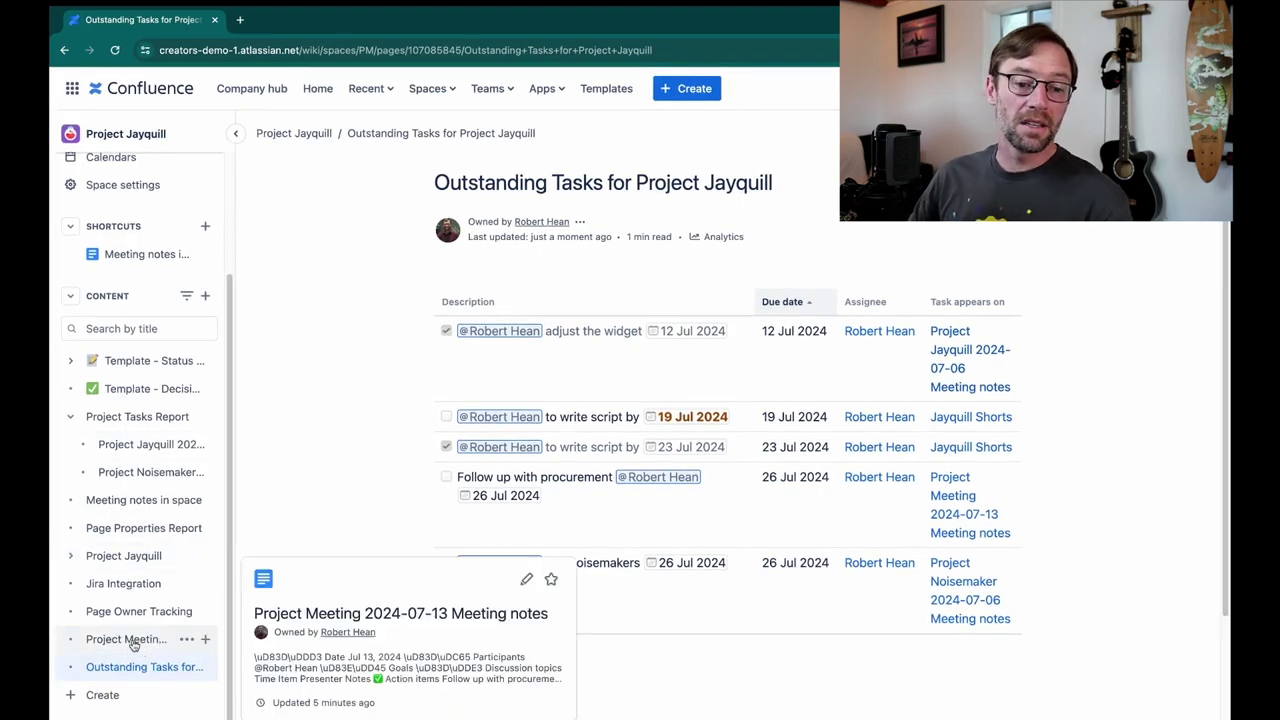
# Tick 'Follow up with procurement' in the 2024-07-13 meeting notes, then return to Outstanding Tasks for Project Jayquill.
pyautogui.click(130, 640)
pyautogui.scroll(-5, 551, 429)
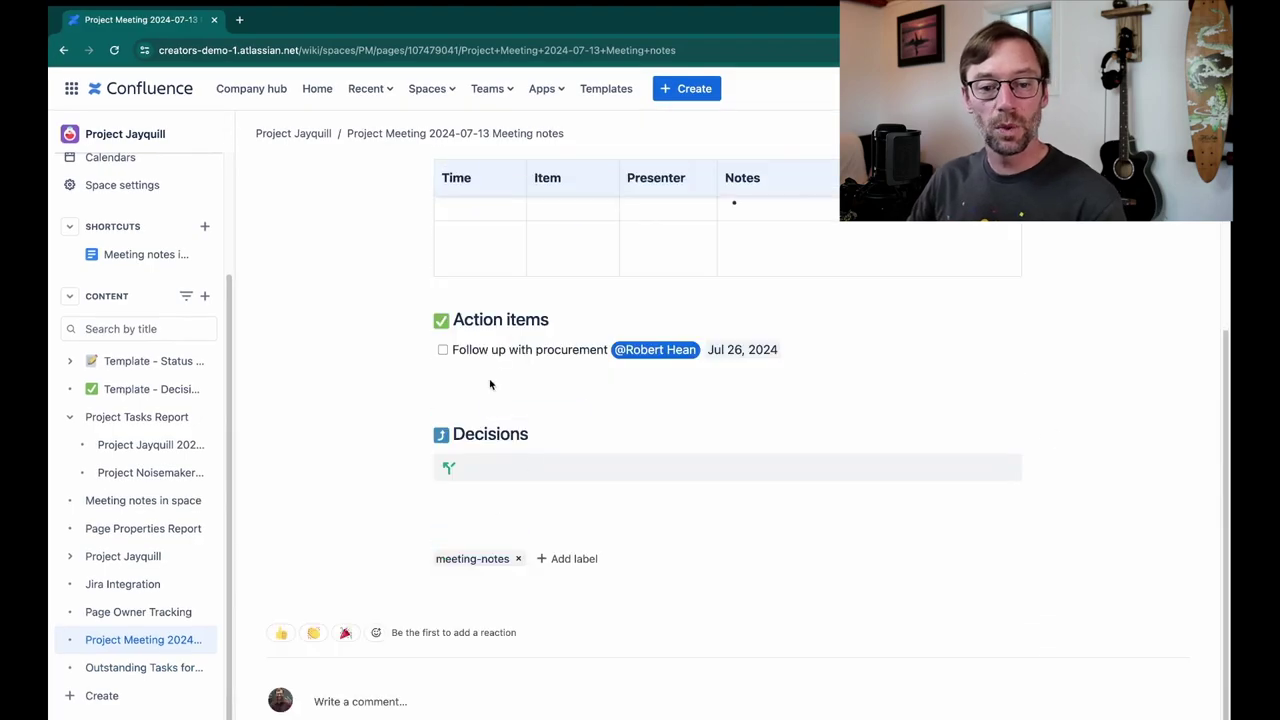
pyautogui.click(443, 351)
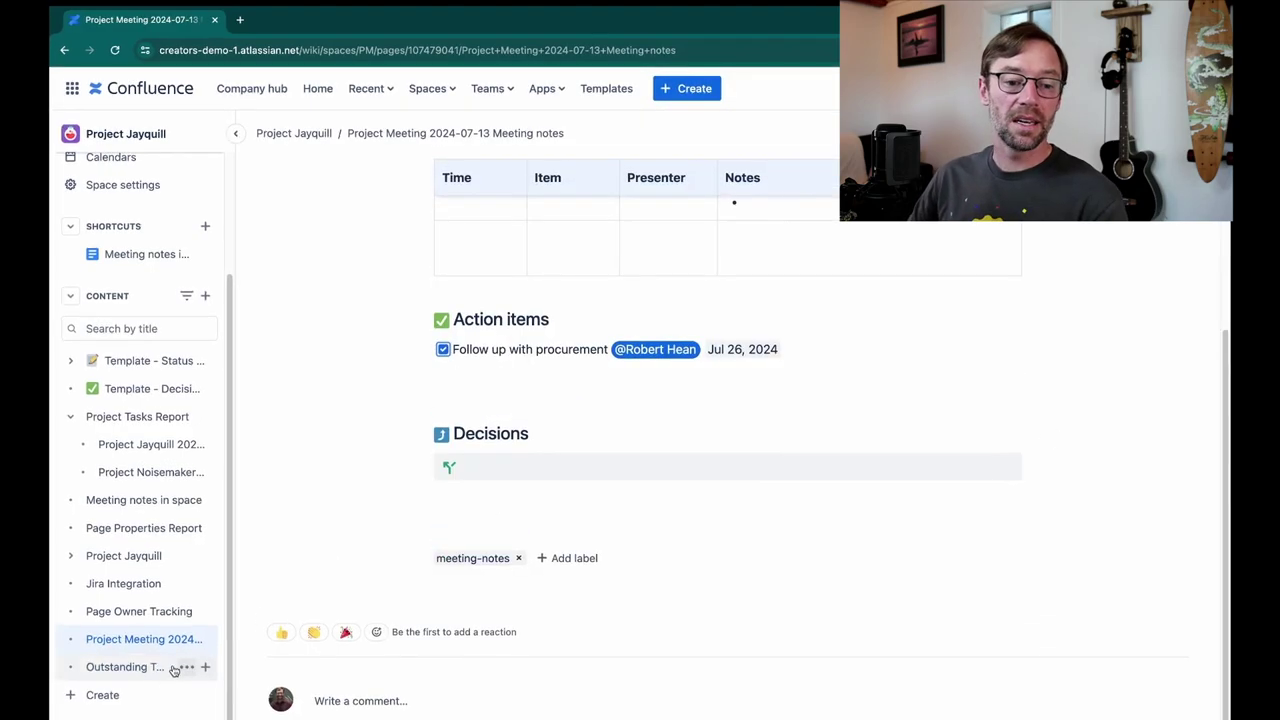
pyautogui.click(120, 667)
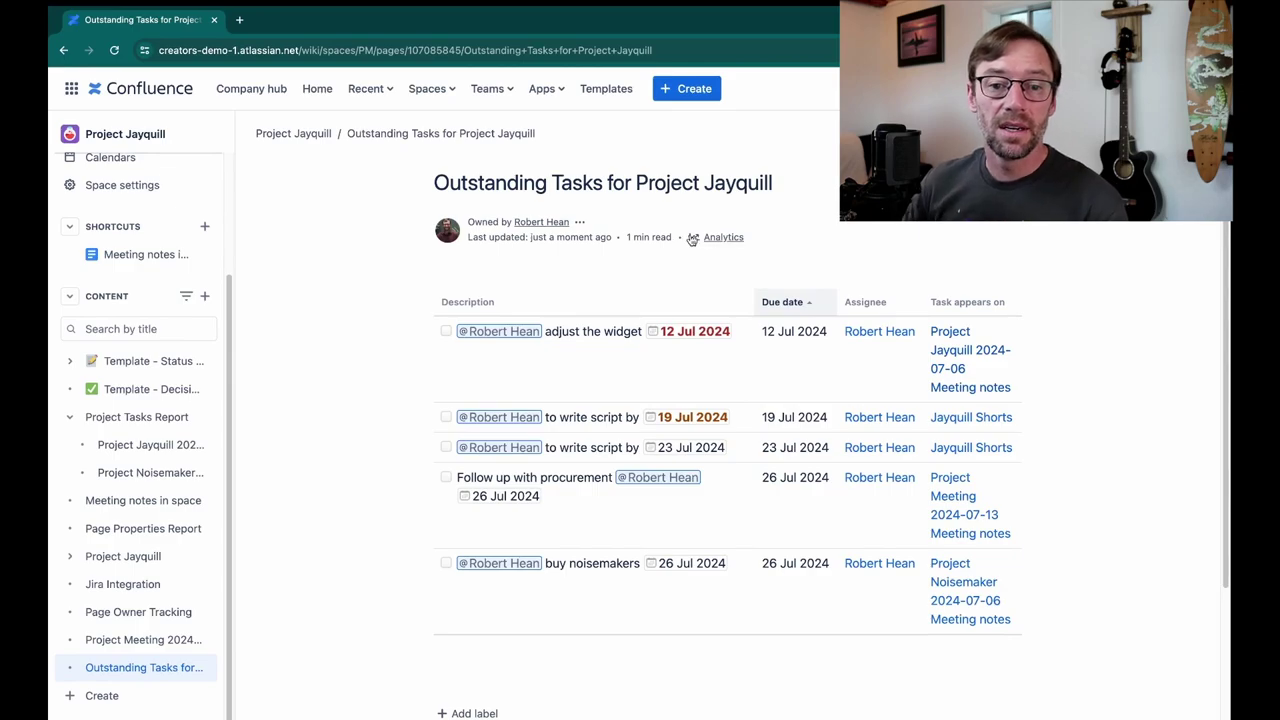
# Put the Outstanding Tasks for Project Jayquill page back into edit mode.
pyautogui.click(850, 133)
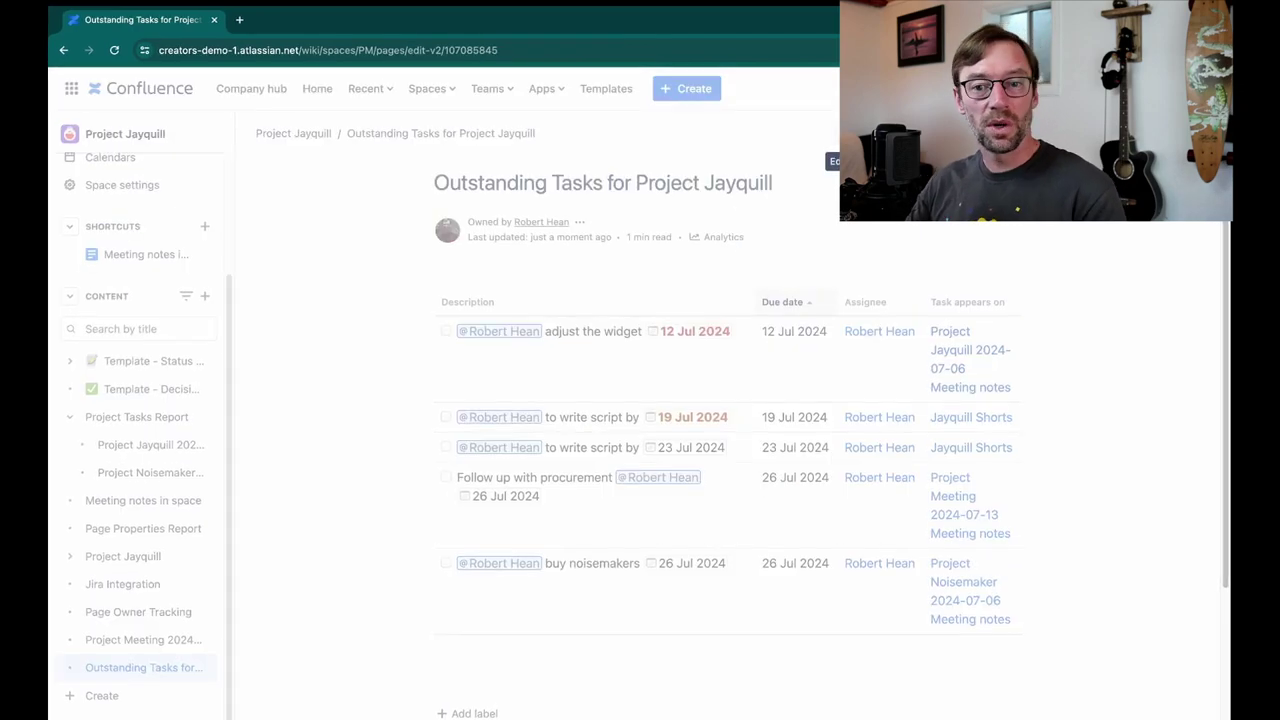